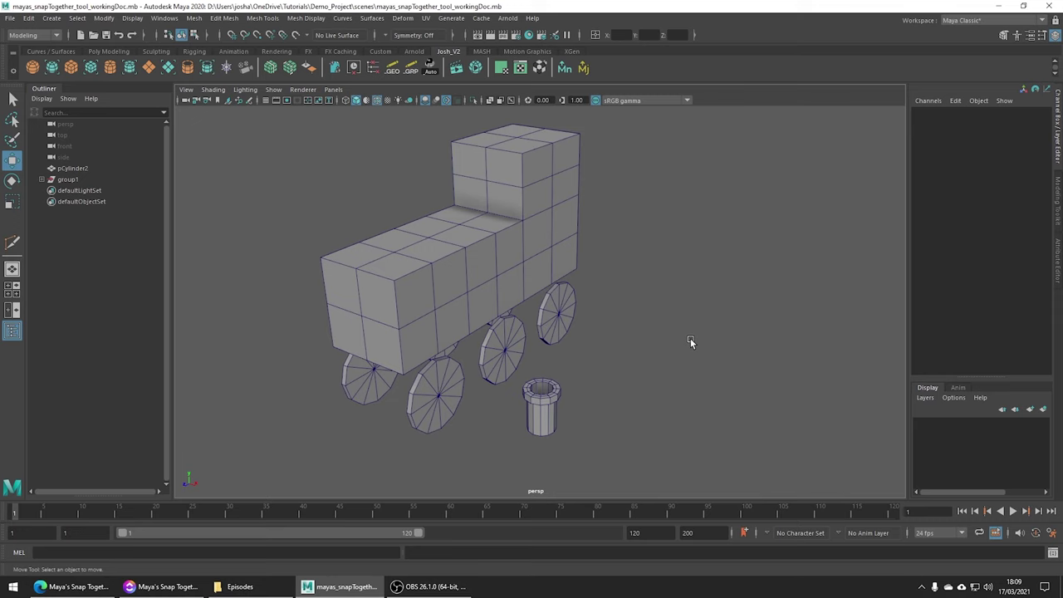
Move the small cylinder beside the train and rotate it onto its side, then deselect
click(546, 405)
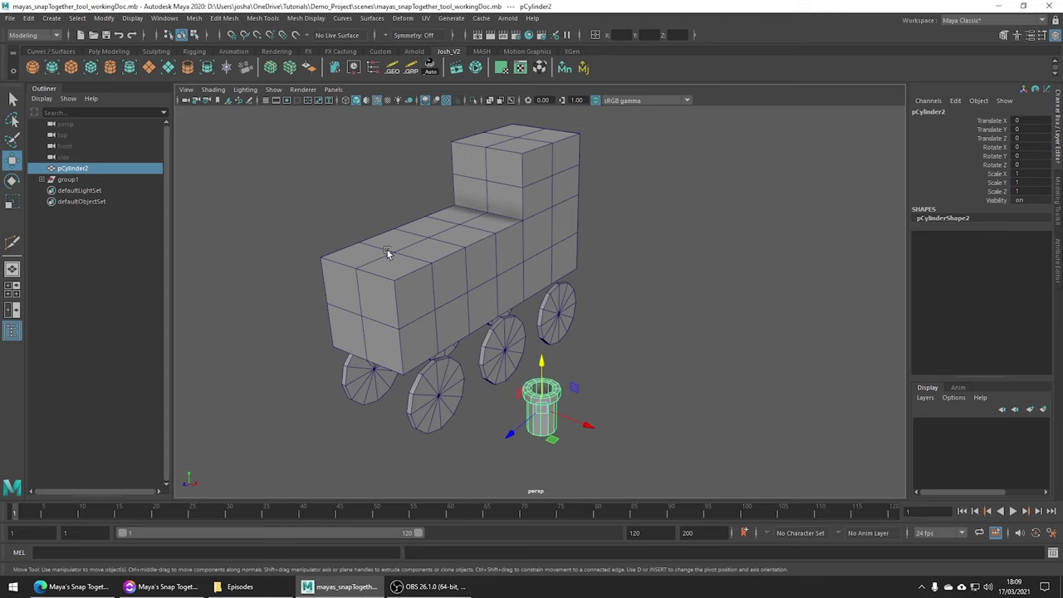
drag(541, 409, 785, 316)
key(e)
click(804, 319)
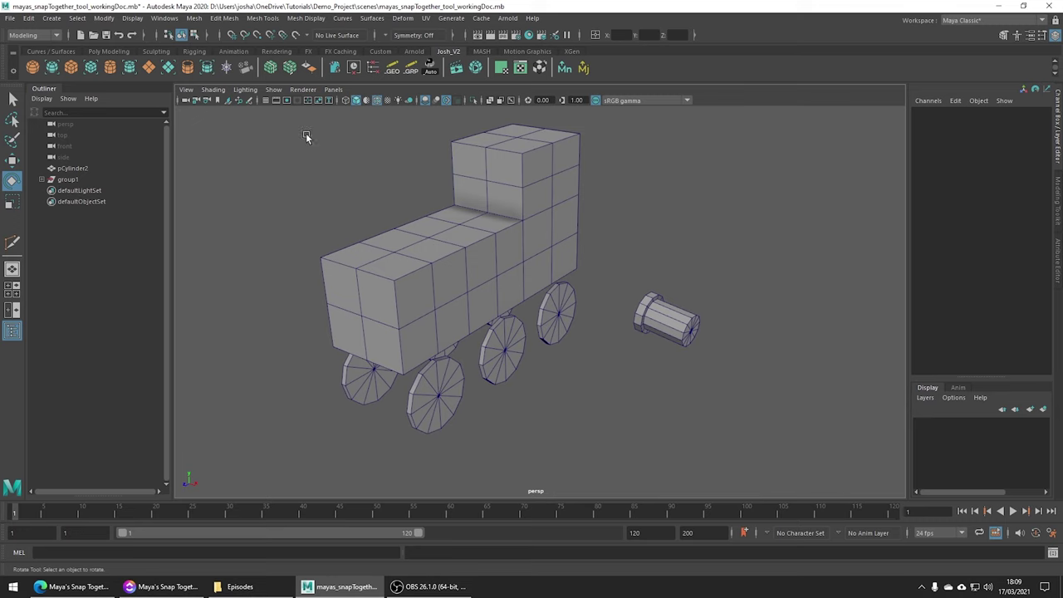
Snap the cylinder's end cap onto the train's top with Snap Together Tool, standing it upright
click(104, 18)
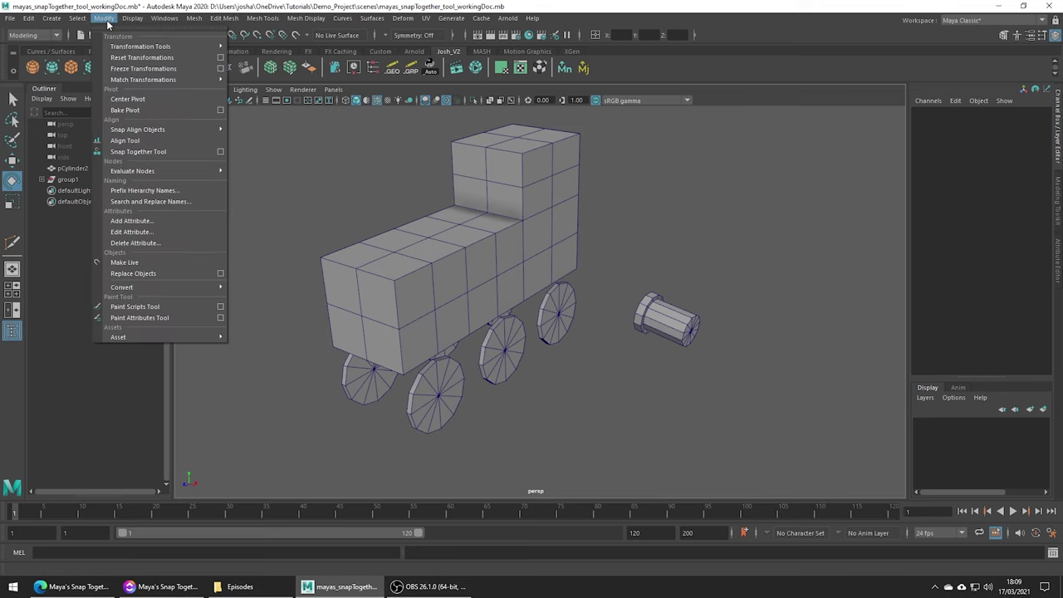
click(138, 152)
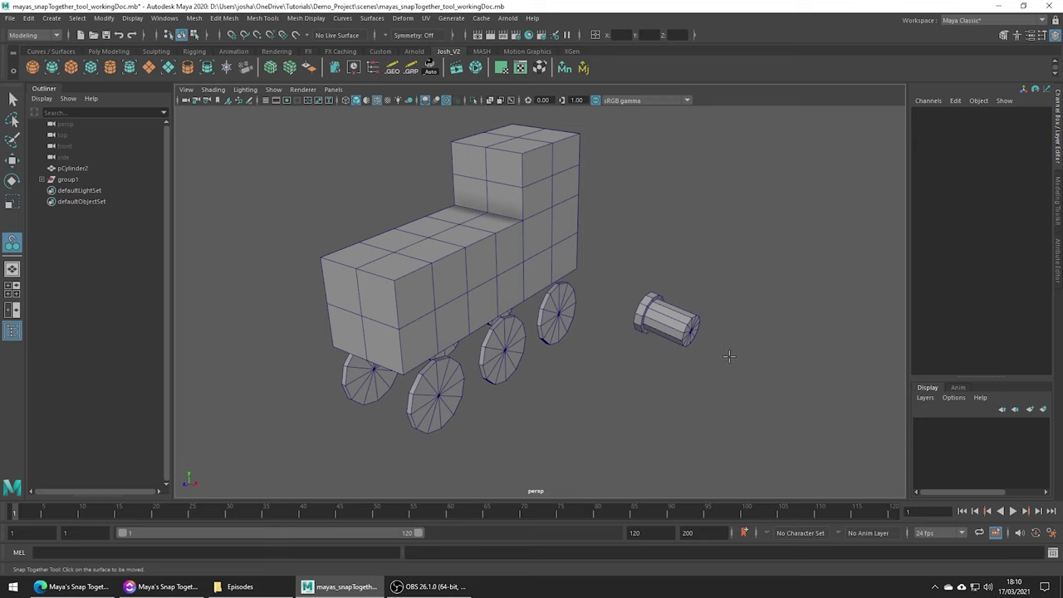
alt+drag(729, 356, 694, 344)
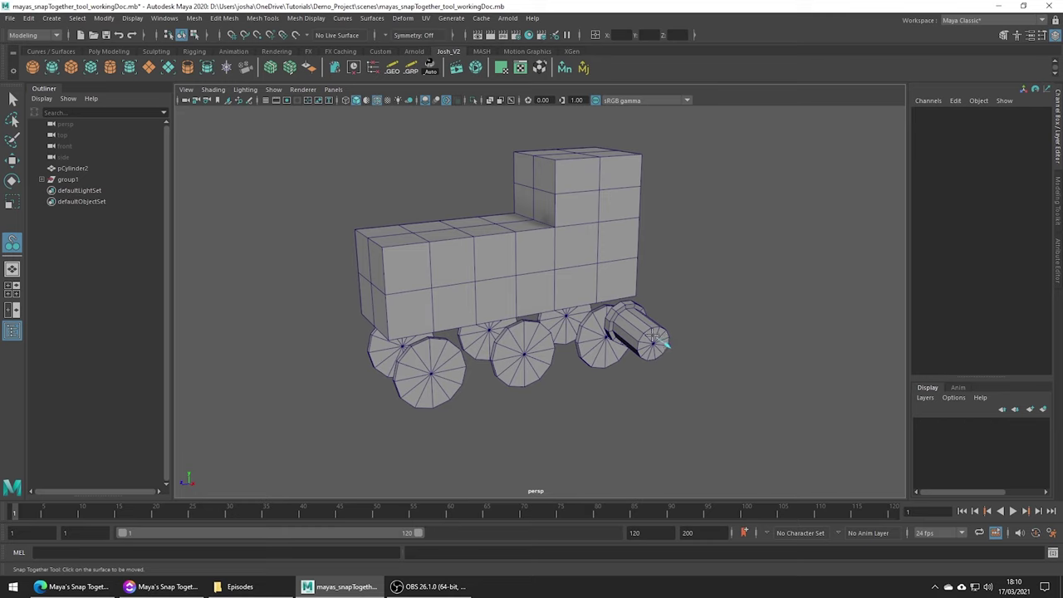
click(658, 339)
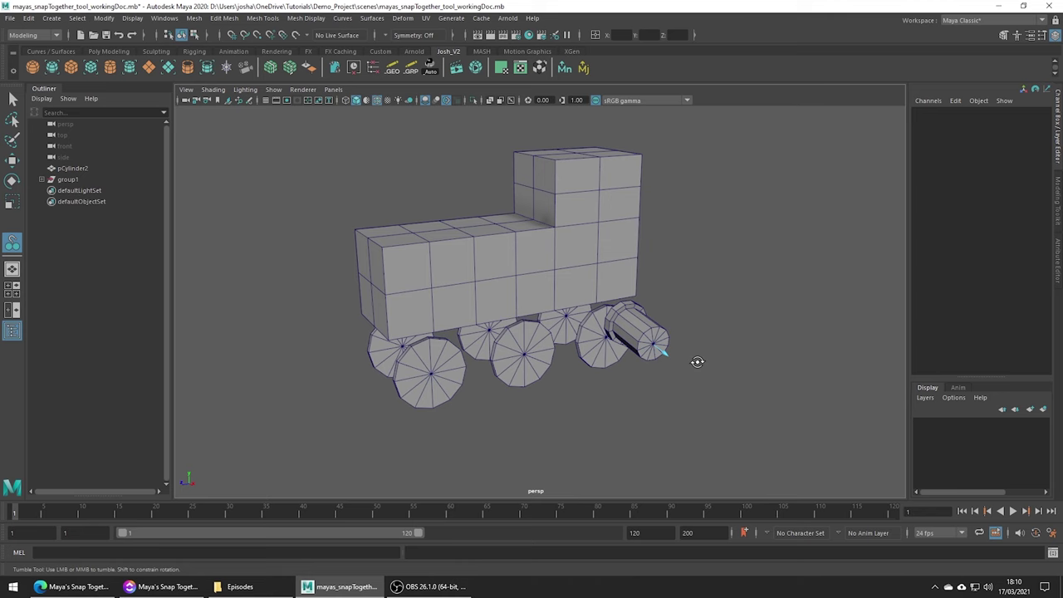
alt+drag(700, 363, 725, 367)
alt+middle_drag(632, 355, 682, 366)
drag(480, 224, 442, 255)
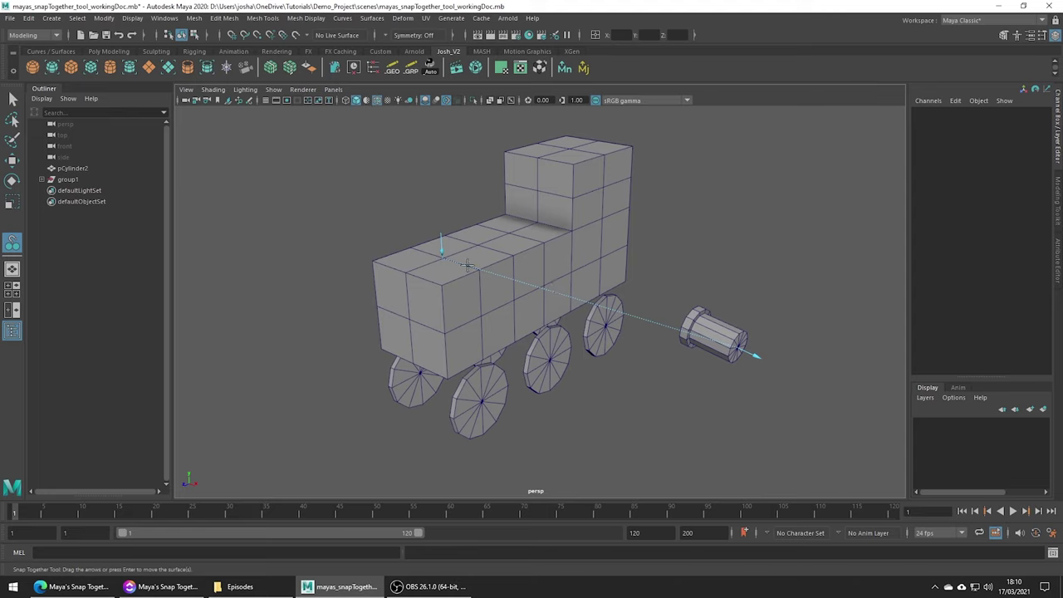
key(Return)
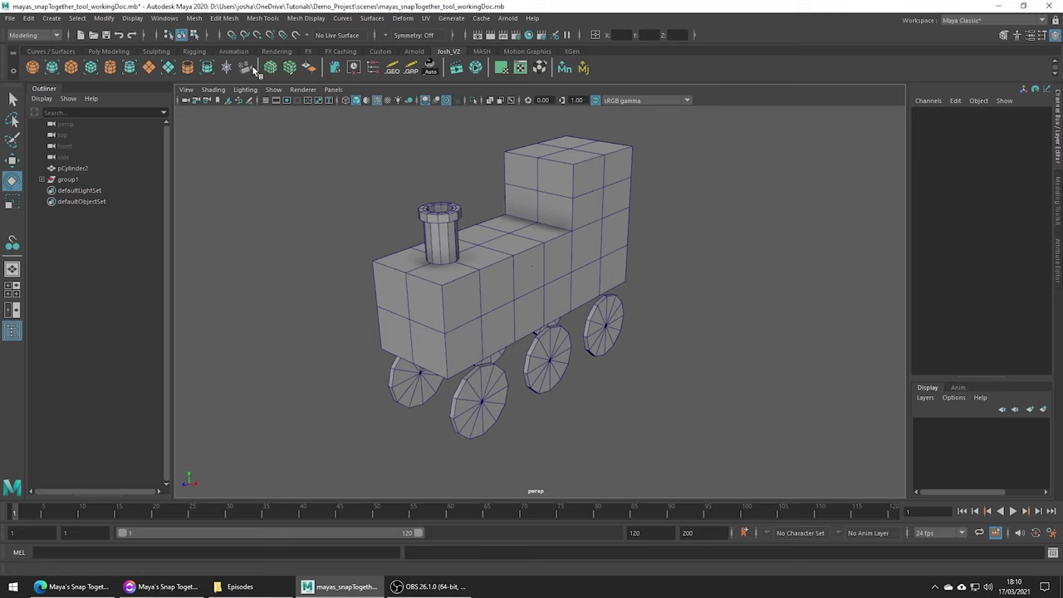
Snap the chimney's top onto the cab's front face with Snap Together Tool
click(104, 18)
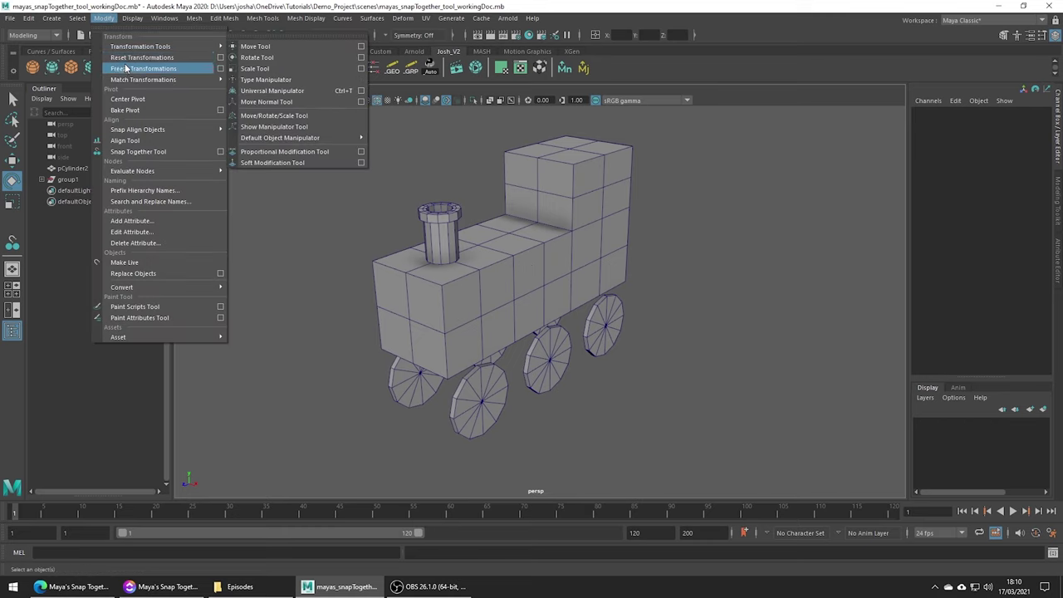
click(133, 151)
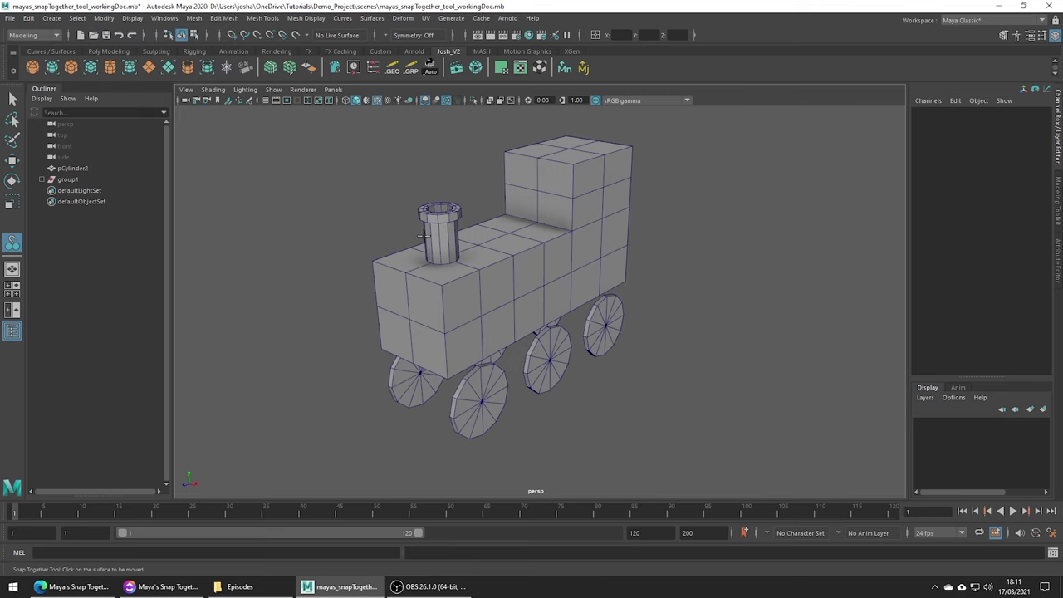
click(456, 213)
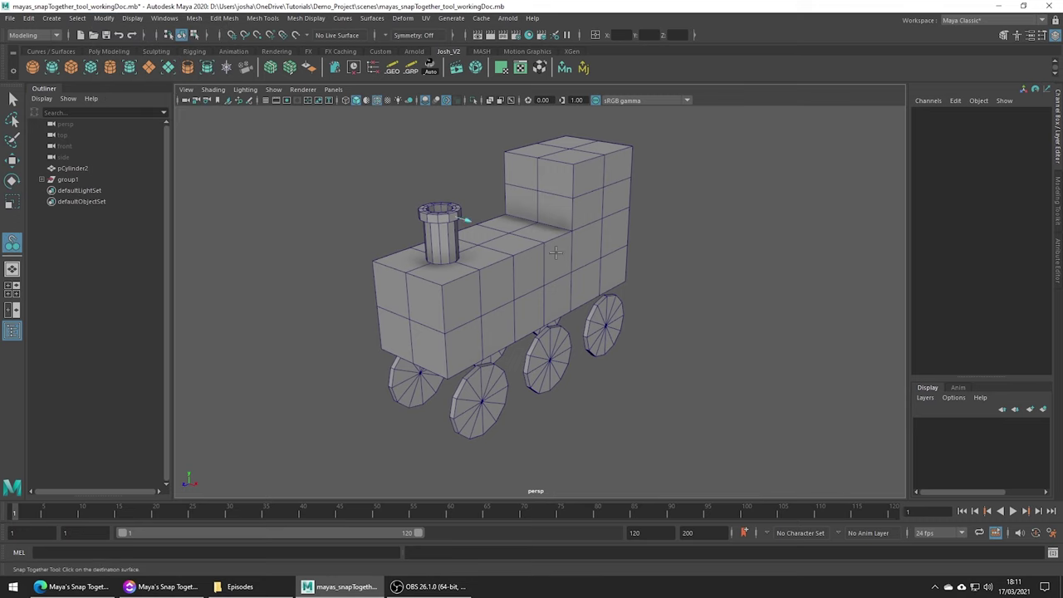
click(511, 180)
key(Return)
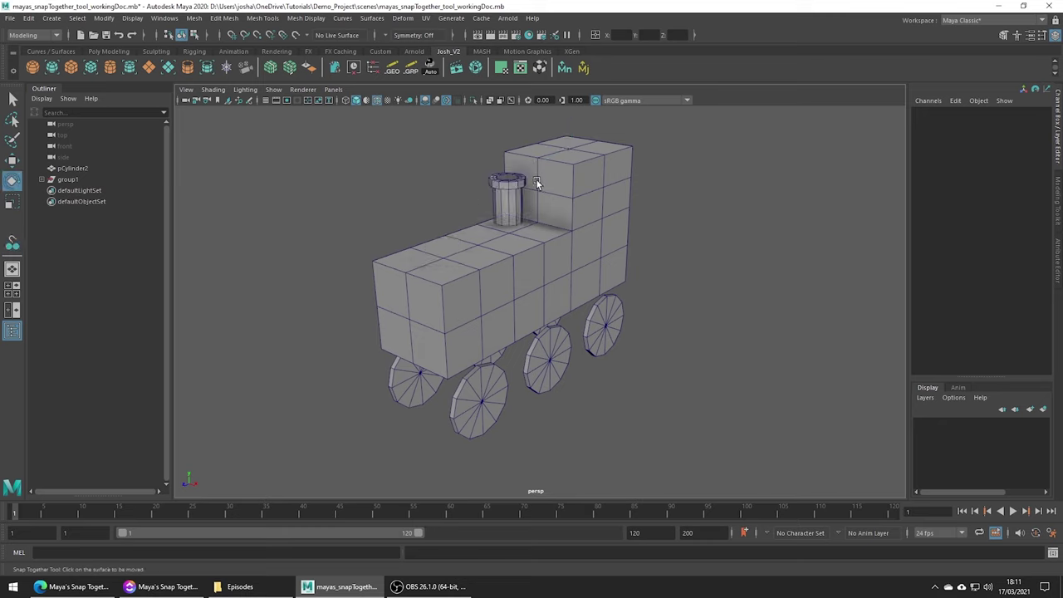
Start a new snap from the chimney's side to the front block's top
click(496, 189)
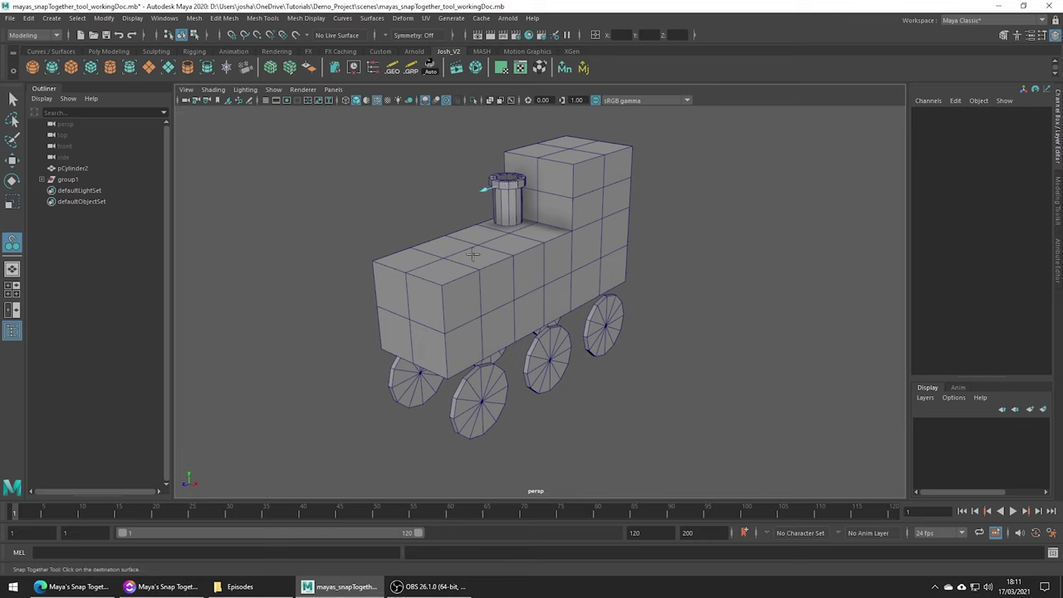
click(440, 283)
drag(440, 283, 447, 280)
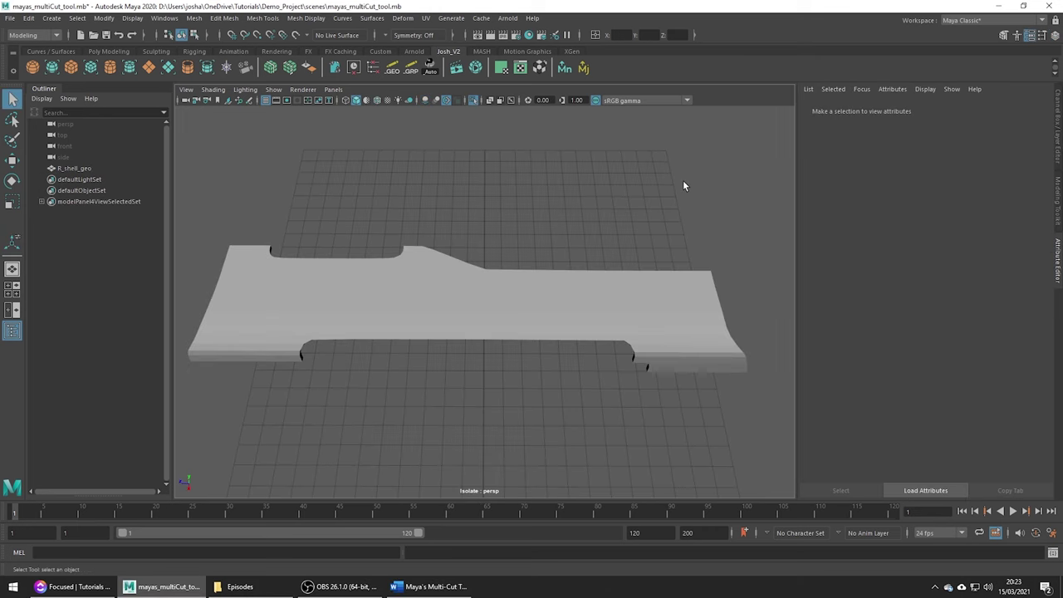
Select R_shell_geo and cut a four-point Multi-Cut path across the shell
click(600, 342)
shift+right_click(675, 294)
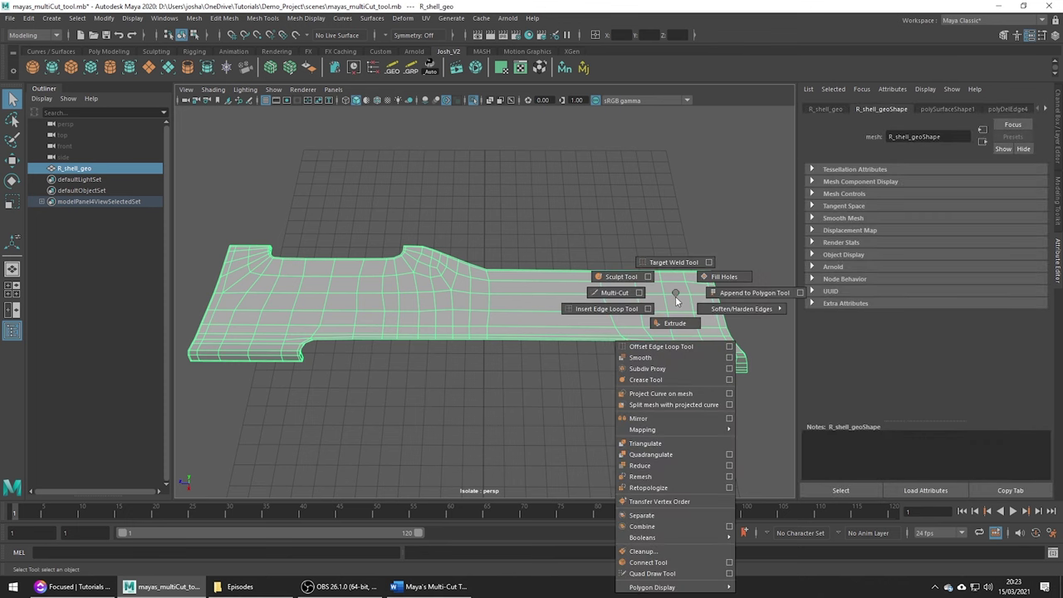
shift+right_drag(675, 300, 612, 296)
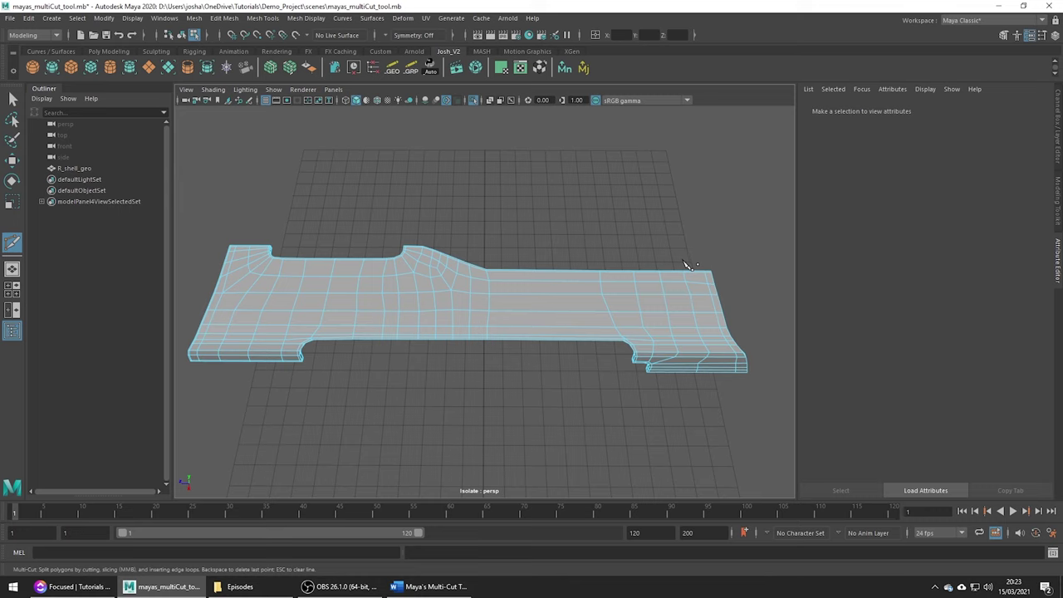
click(679, 294)
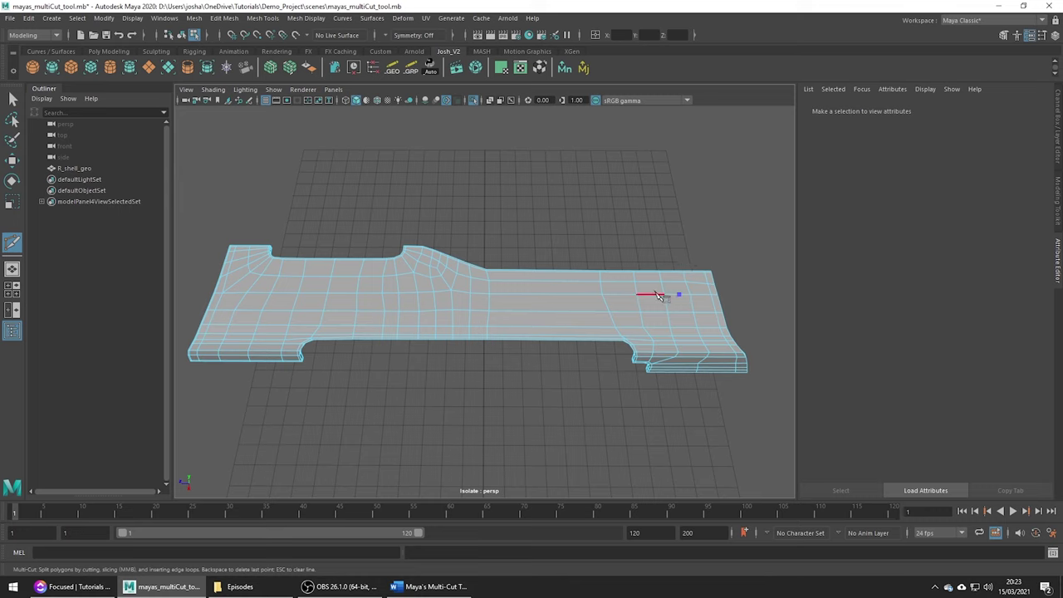
click(589, 306)
click(522, 277)
click(412, 309)
key(Return)
Add a vertical edge loop across the shell, redoing it after an undo
ctrl+click(573, 308)
key(ctrl+z)
ctrl+click(558, 313)
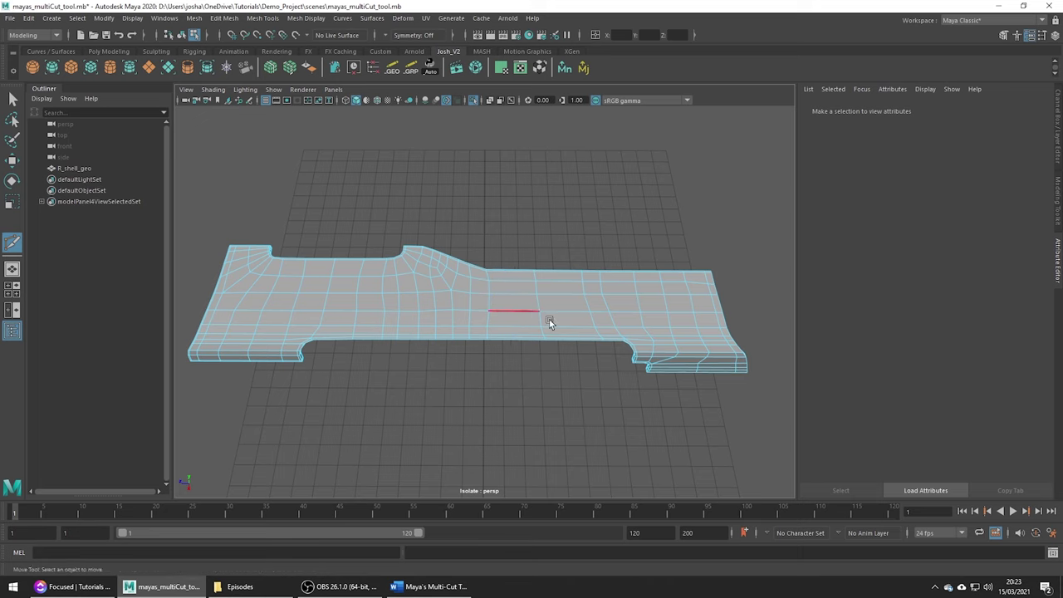
Turn on Edge Flow in the Multi-Cut tool settings
key(w)
shift+right_click(627, 282)
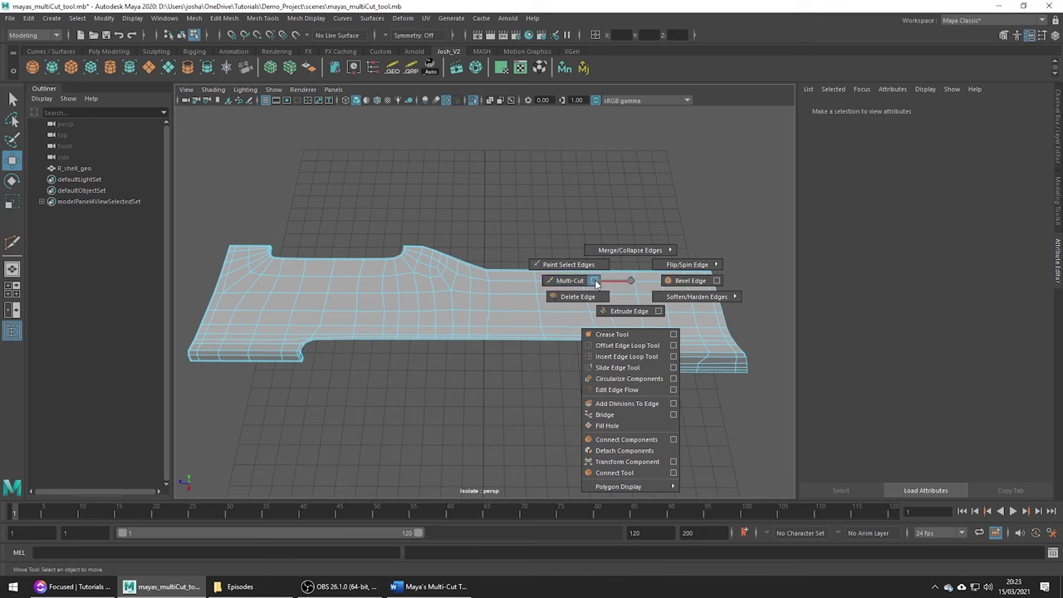
click(595, 281)
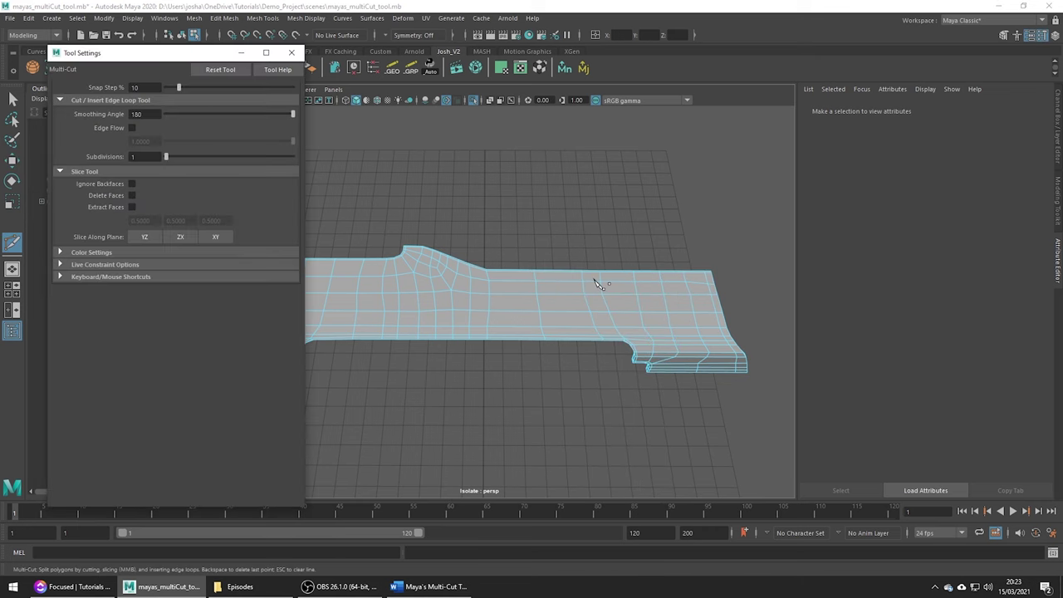
click(132, 128)
Zoom to the lower notch and cut a new edge there, then reframe the view
scroll(724, 382, up, 3)
scroll(482, 322, up, 2)
scroll(482, 322, up, 3)
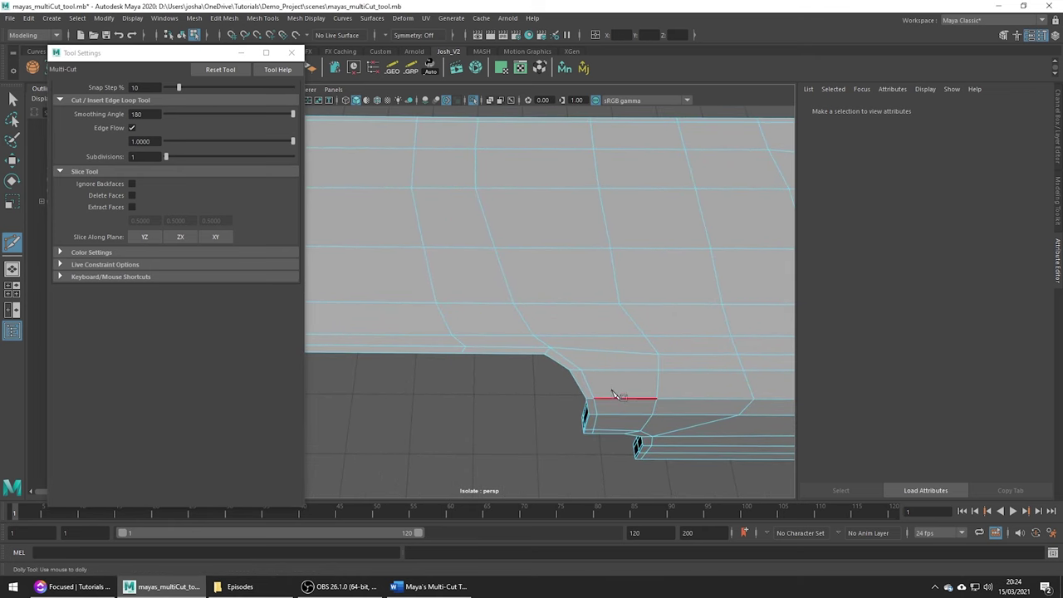
click(638, 432)
key(Return)
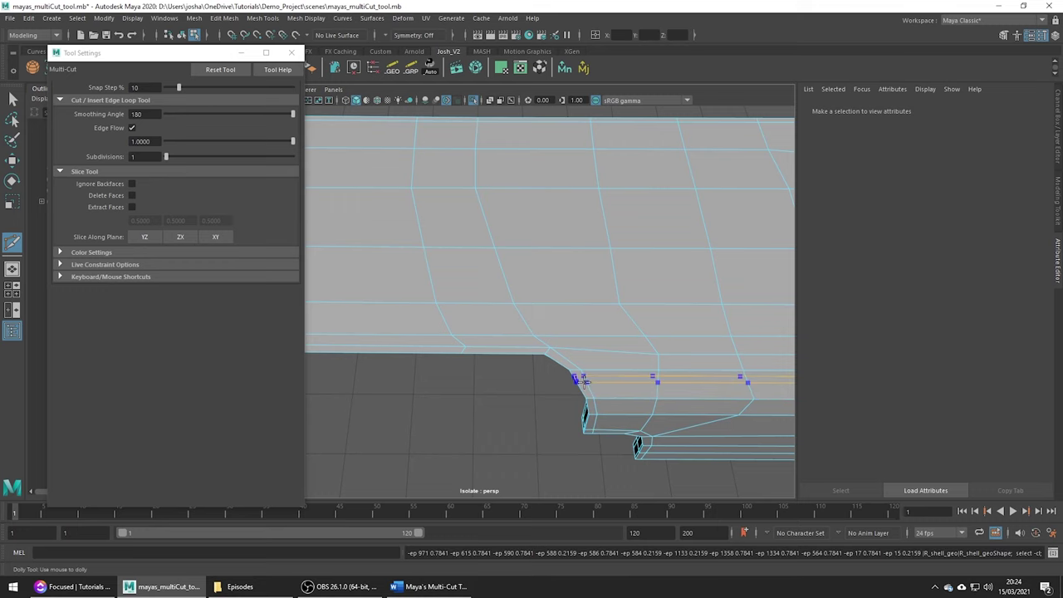
alt+drag(600, 416, 612, 374)
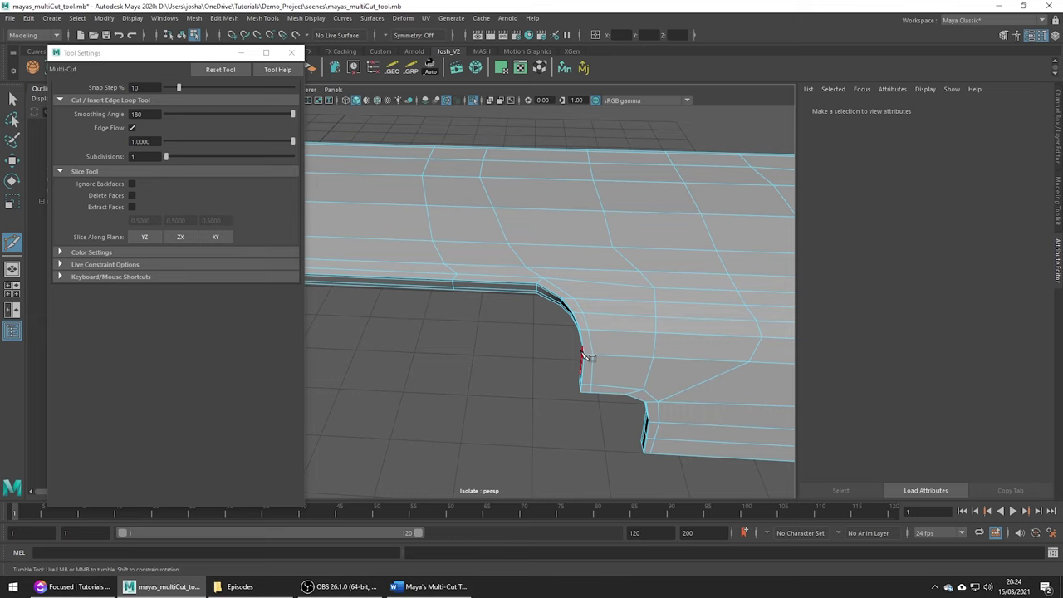
scroll(503, 268, down, 8)
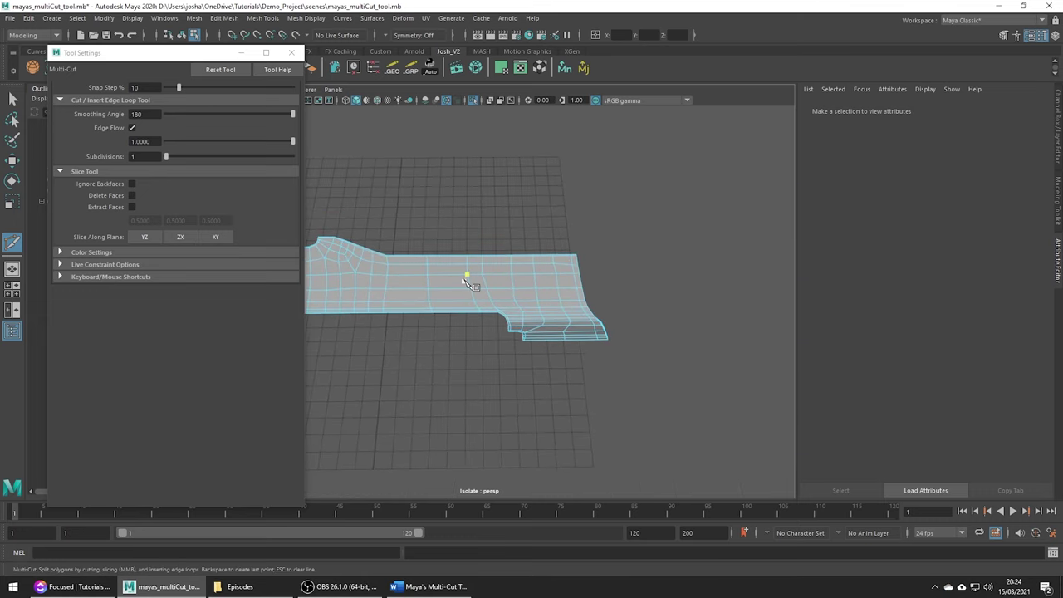
alt+middle_drag(468, 283, 548, 281)
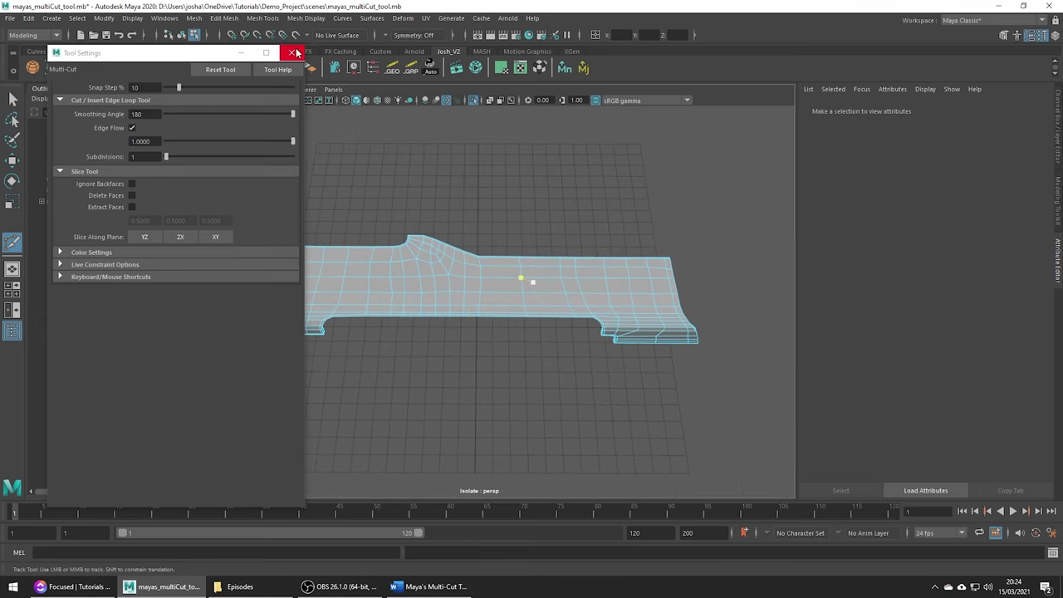
Close Tool Settings and slice four straight lines across the shell: two diagonal, one horizontal, one vertical
click(296, 53)
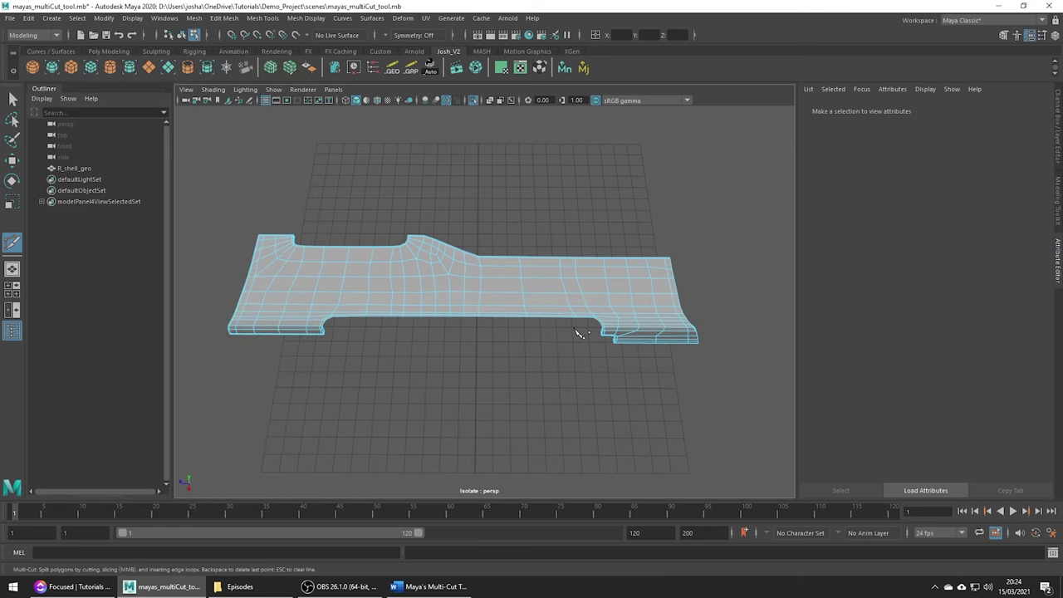
scroll(587, 332, down, 2)
drag(718, 217, 202, 352)
drag(200, 180, 728, 402)
drag(762, 296, 154, 304)
drag(526, 119, 529, 558)
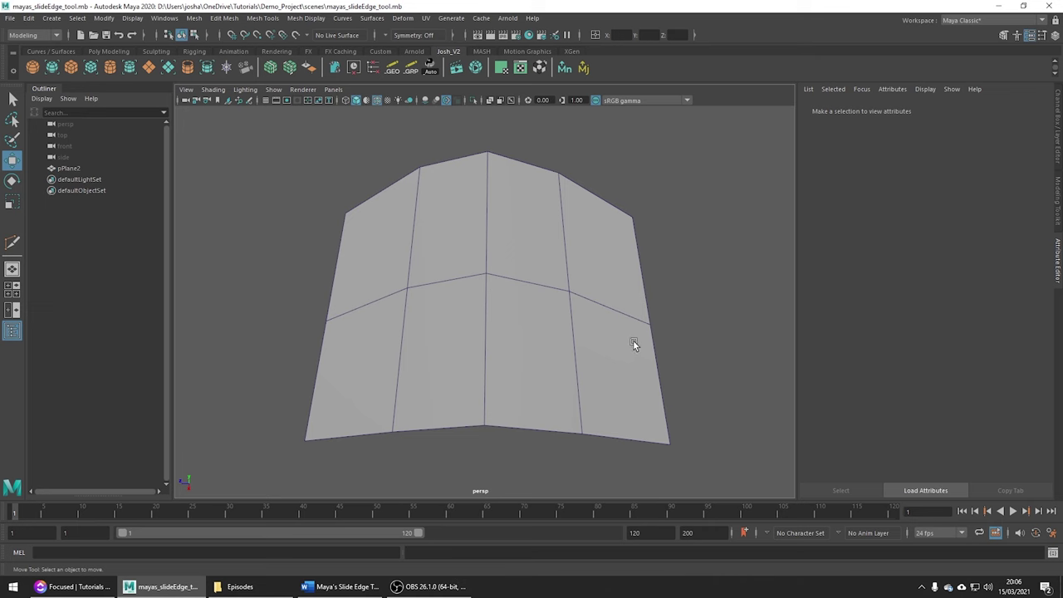
Select the bent plane's middle edge loop and activate Slide Edge from Mesh Tools
click(616, 335)
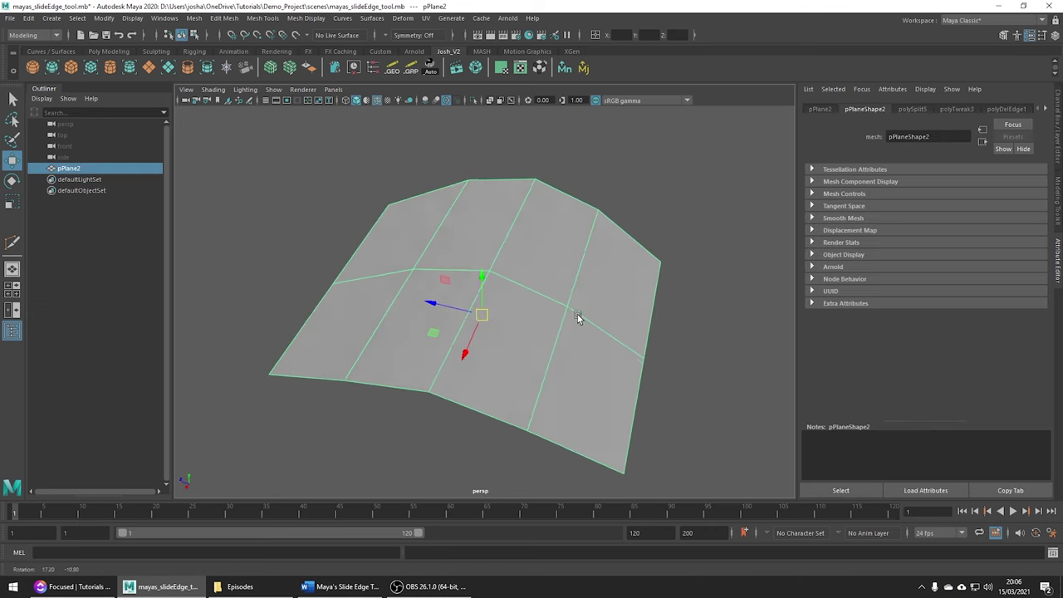
right_drag(577, 314, 574, 307)
double_click(541, 285)
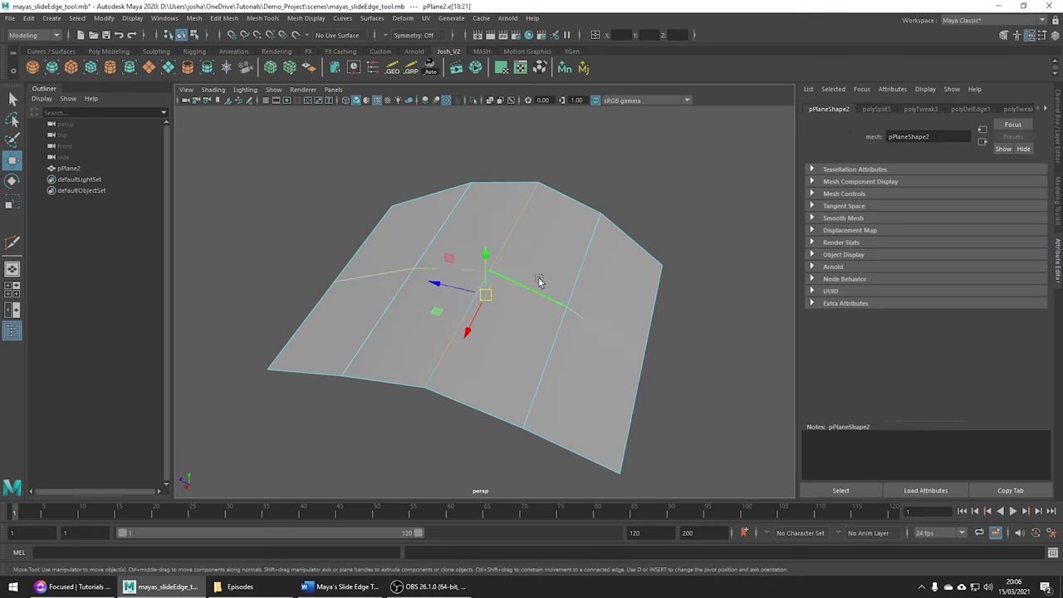
click(267, 19)
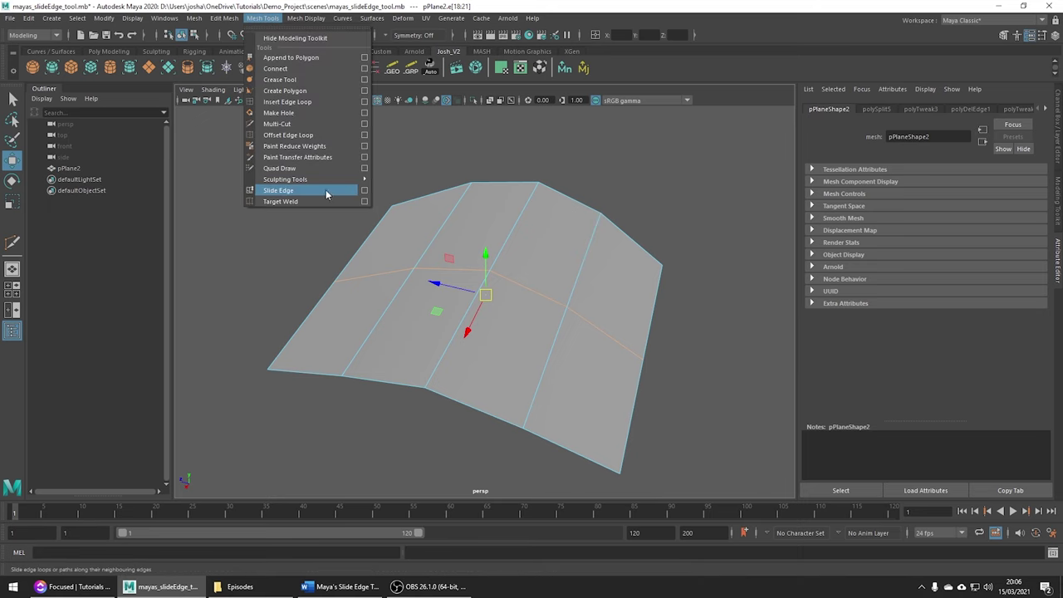
click(365, 191)
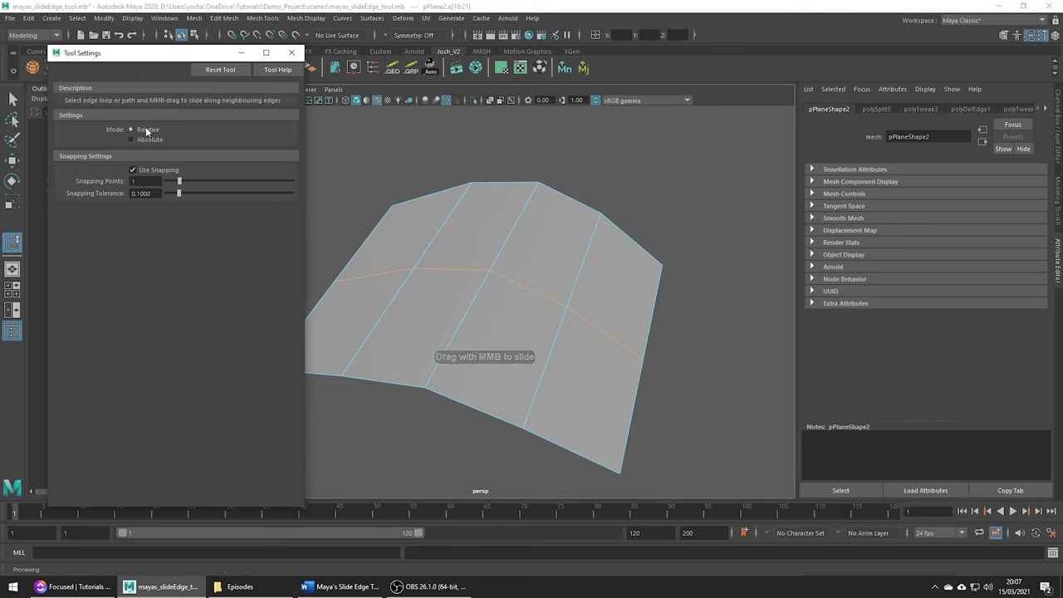
Slide several edge loops up and down along the bent plane's surface
click(568, 347)
middle_drag(603, 355, 569, 355)
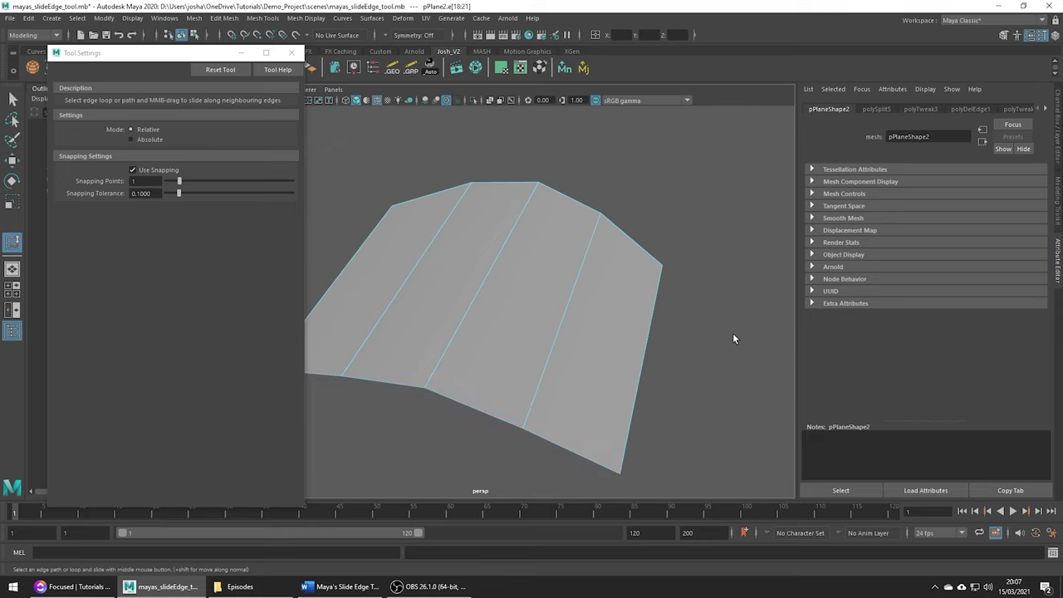
middle_drag(732, 338, 717, 337)
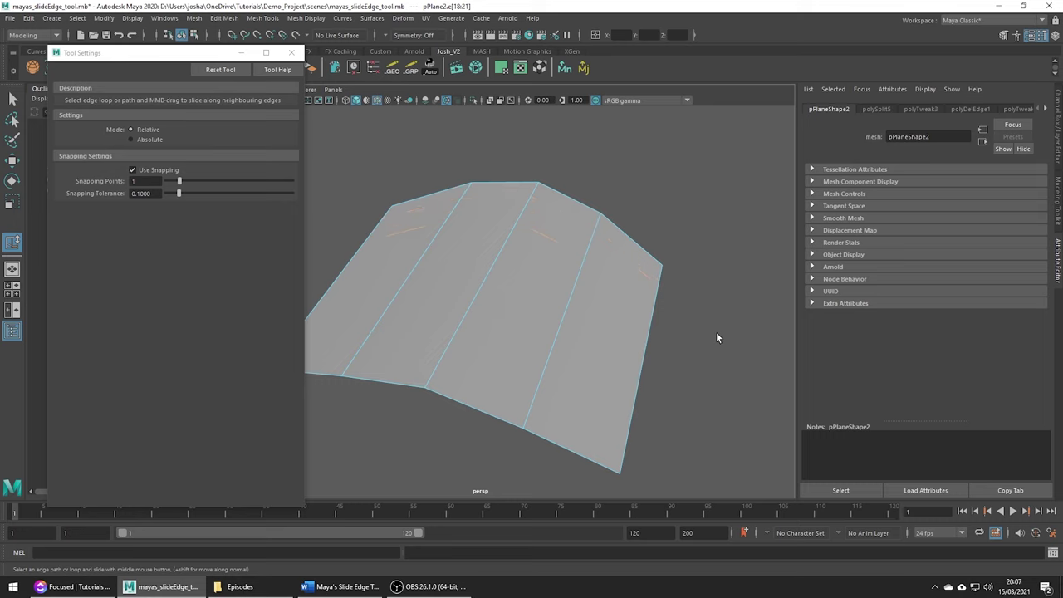
click(158, 140)
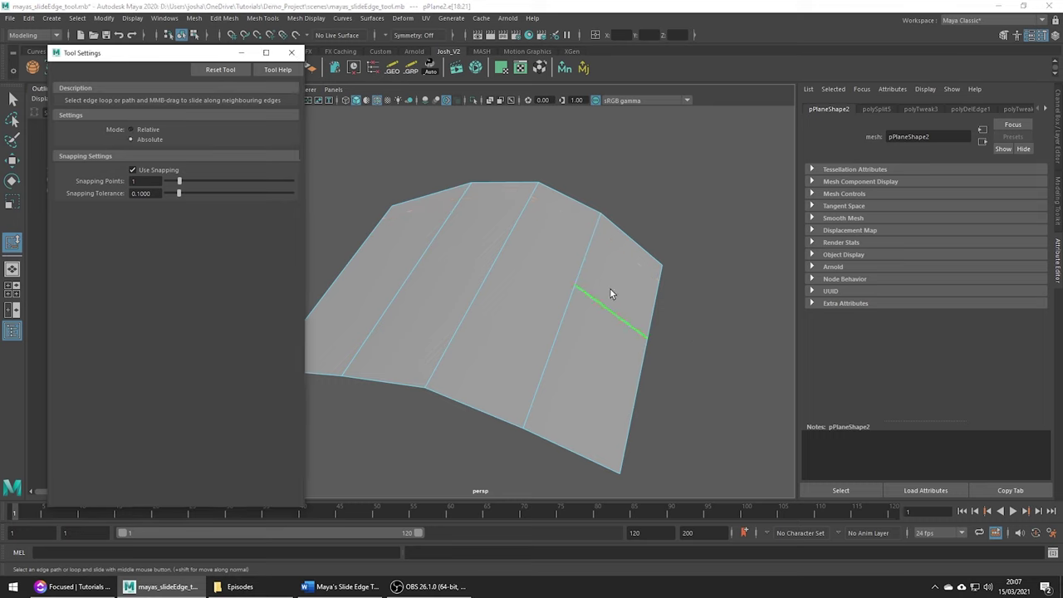
middle_drag(610, 289, 555, 293)
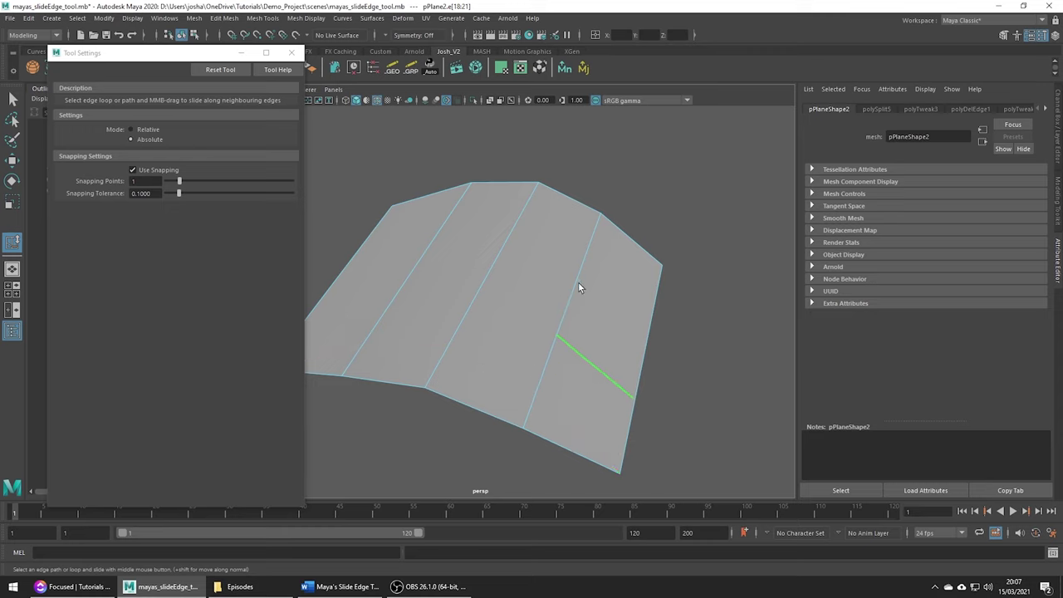
middle_drag(541, 291, 591, 277)
middle_drag(356, 232, 468, 295)
alt+drag(467, 295, 604, 318)
Close Tool Settings and slide an edge loop near the slab's right end along the surface
click(553, 292)
key(w)
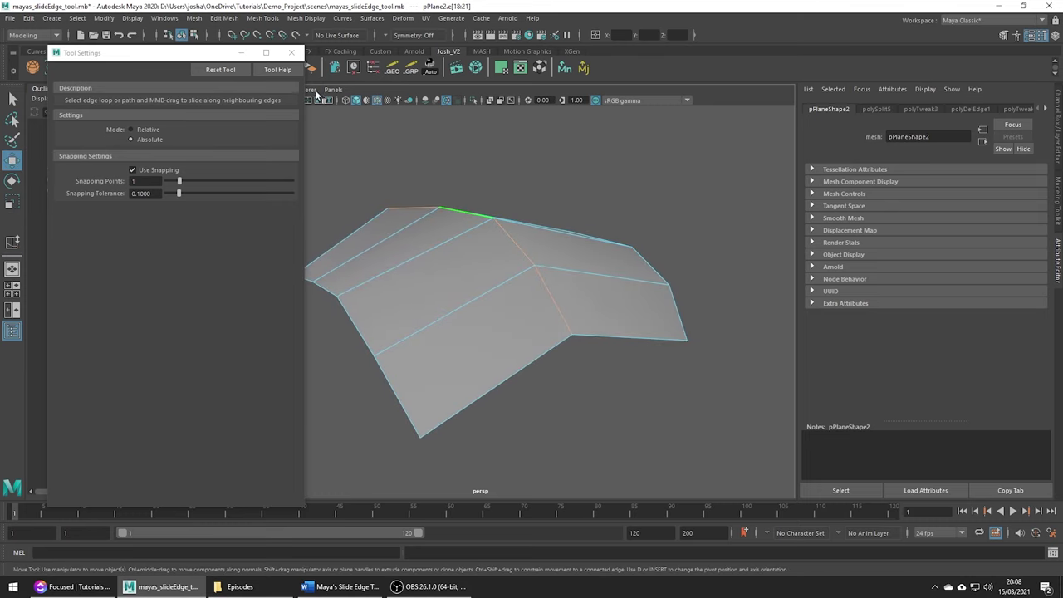
click(291, 53)
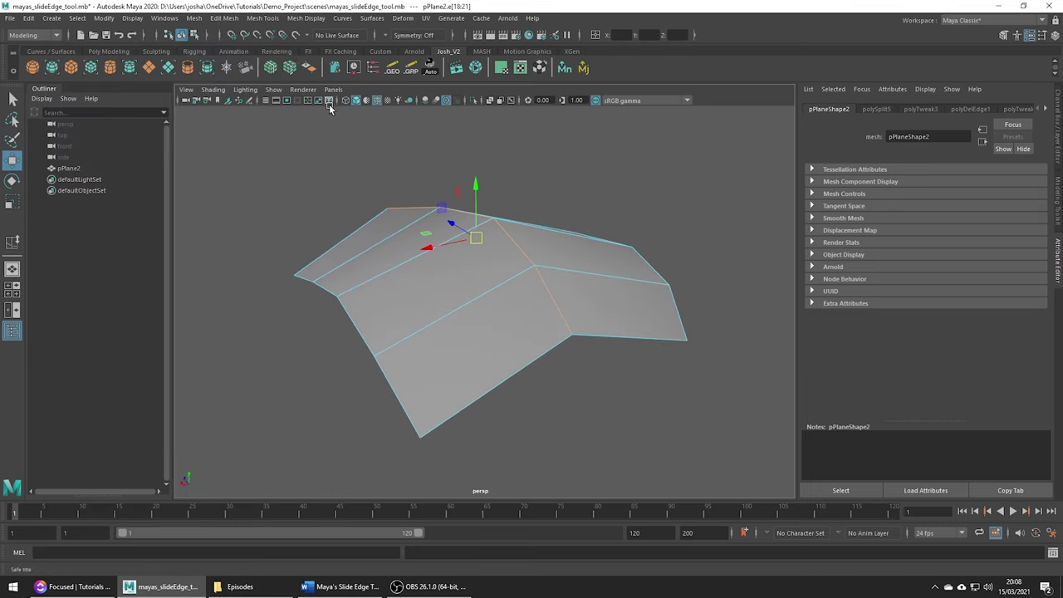
alt+right_drag(427, 204, 579, 246)
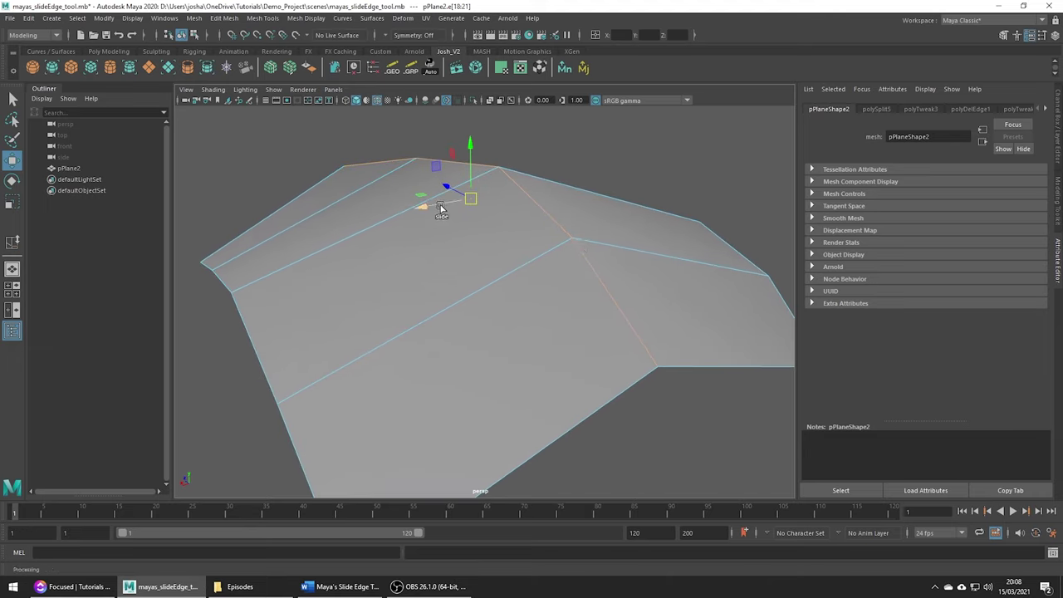
shift+middle_drag(441, 210, 572, 222)
scroll(572, 222, down, 4)
alt+drag(540, 241, 563, 279)
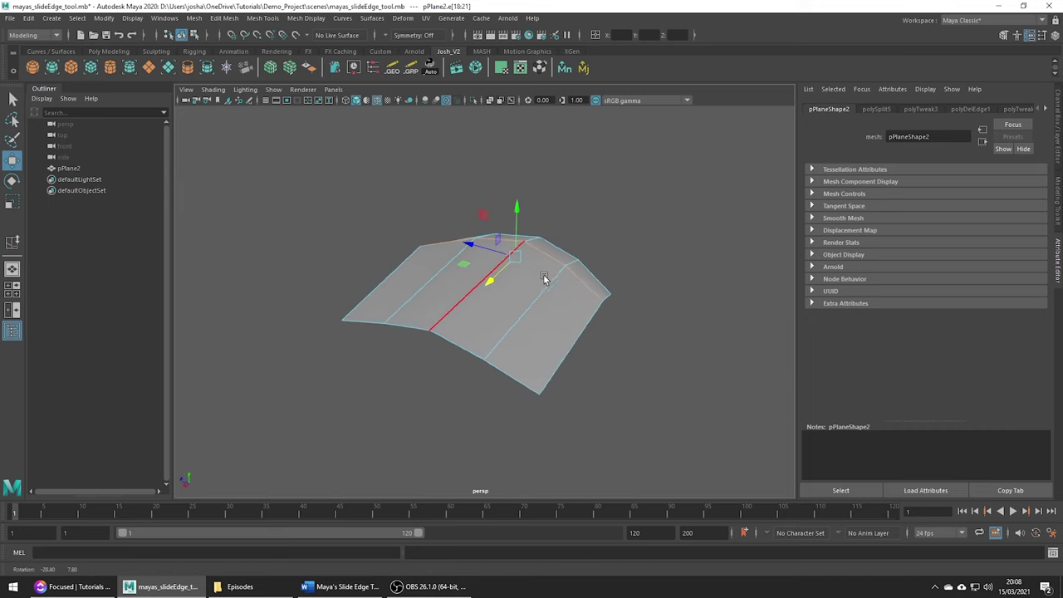
click(547, 282)
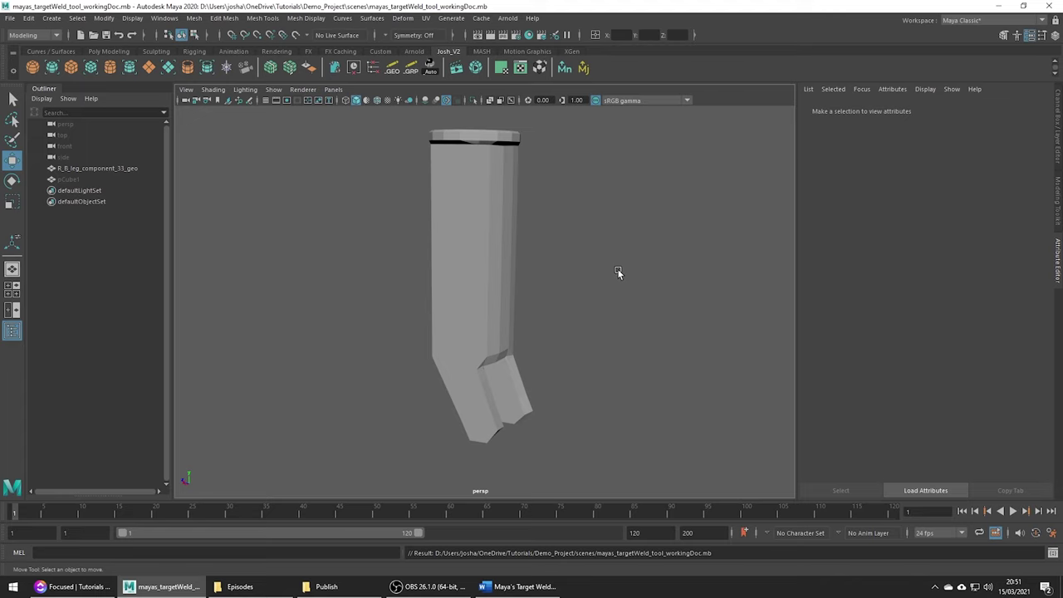
Check the Mesh Tools list for Target Weld, then select the leg mesh and bring up its marking menu
click(264, 18)
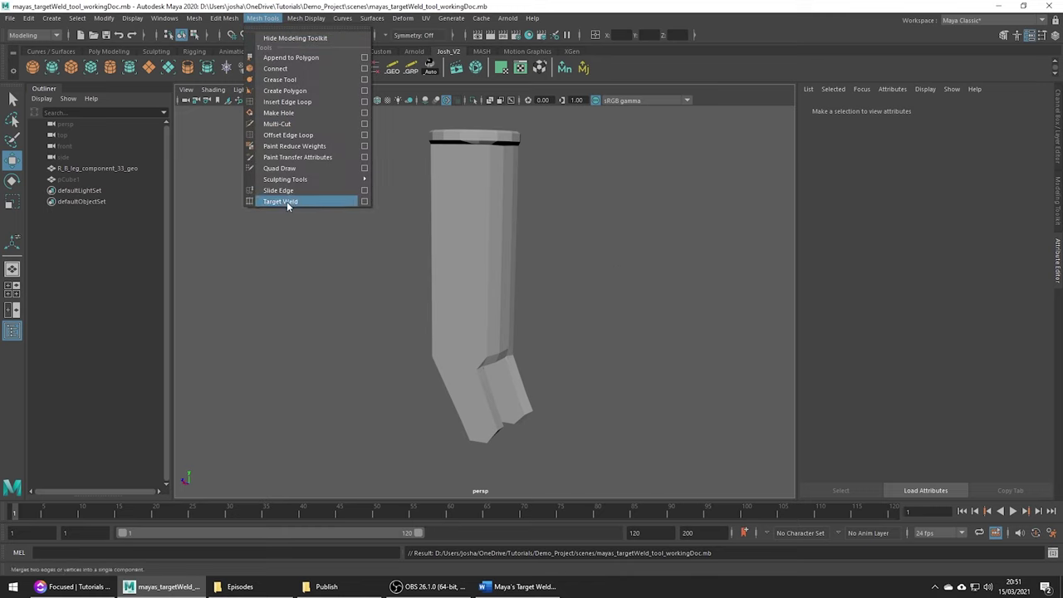
click(483, 243)
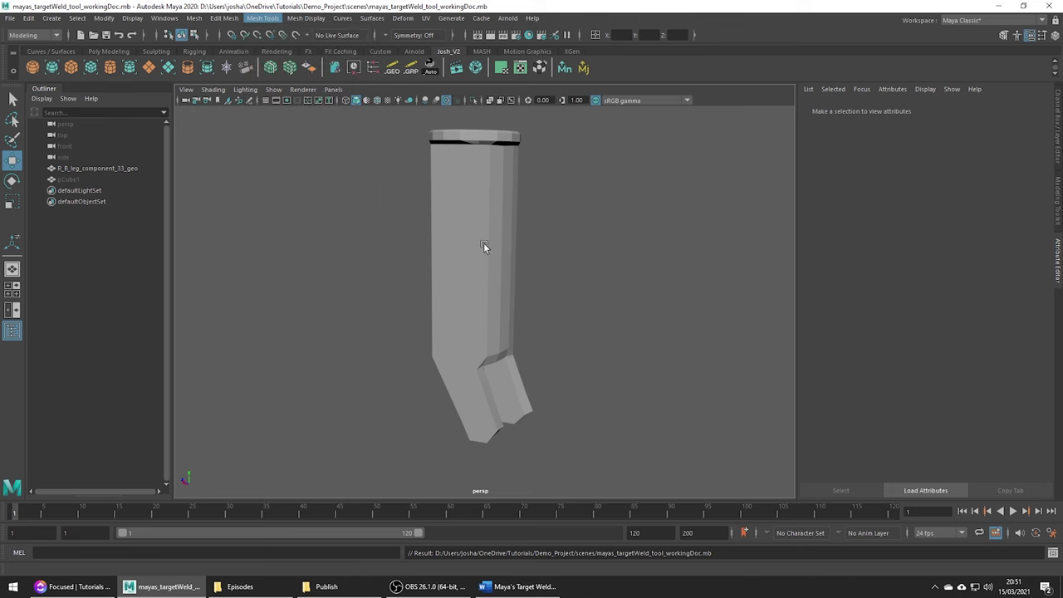
click(484, 243)
shift+right_click(605, 181)
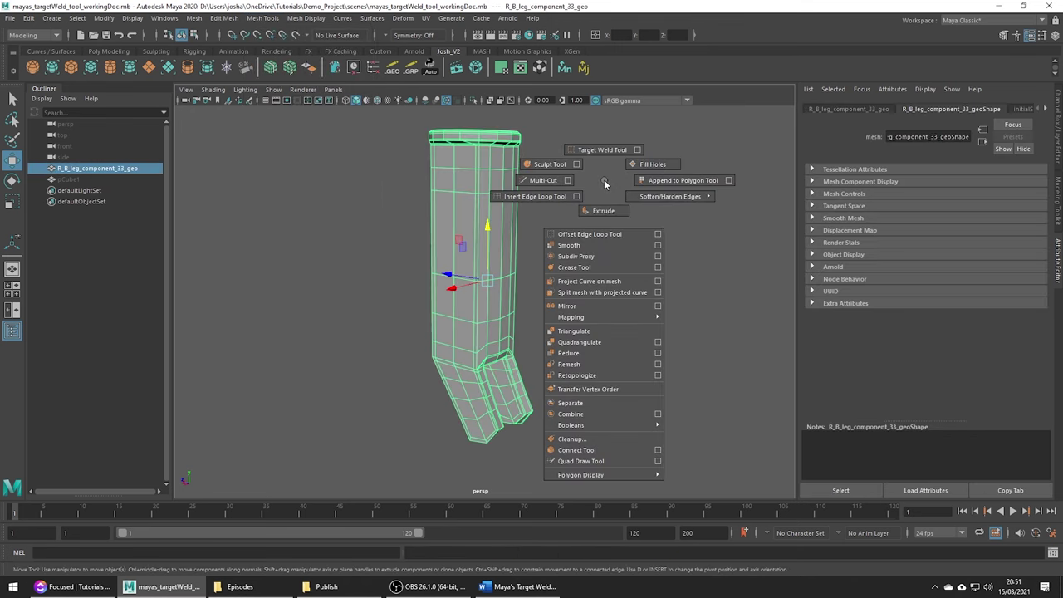
Activate the Target Weld Tool with an edge on the leg selected
mouse_move(604, 182)
shift+right_down()
mouse_move(603, 152)
mouse_move(602, 176)
shift+right_up()
right_drag(485, 202, 492, 196)
click(493, 194)
shift+right_drag(607, 201, 615, 166)
shift+right_drag(614, 249, 613, 163)
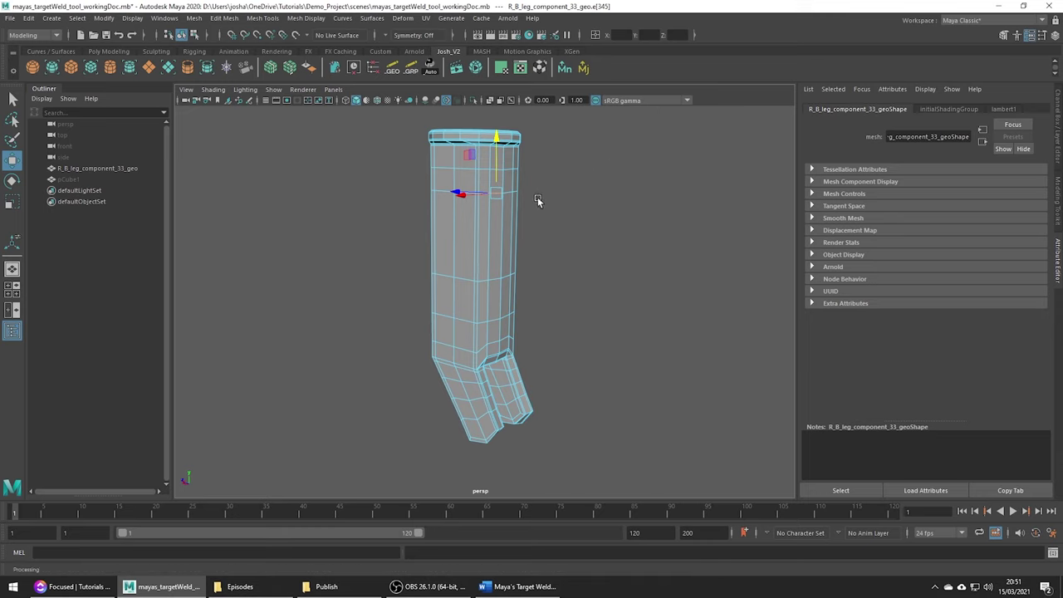
In vertex mode, weld the upper front vertex onto the vertex below it
right_drag(494, 208, 489, 218)
click(491, 208)
mouse_move(565, 201)
shift+right_down()
mouse_move(564, 170)
mouse_move(567, 201)
shift+right_up()
drag(490, 193, 489, 281)
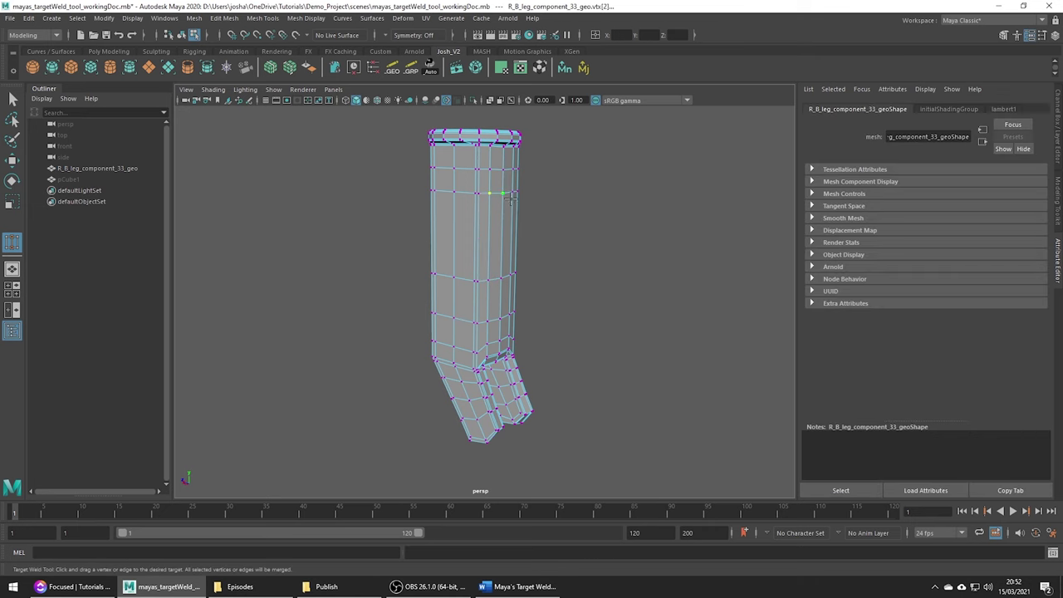
alt+drag(522, 226, 489, 278)
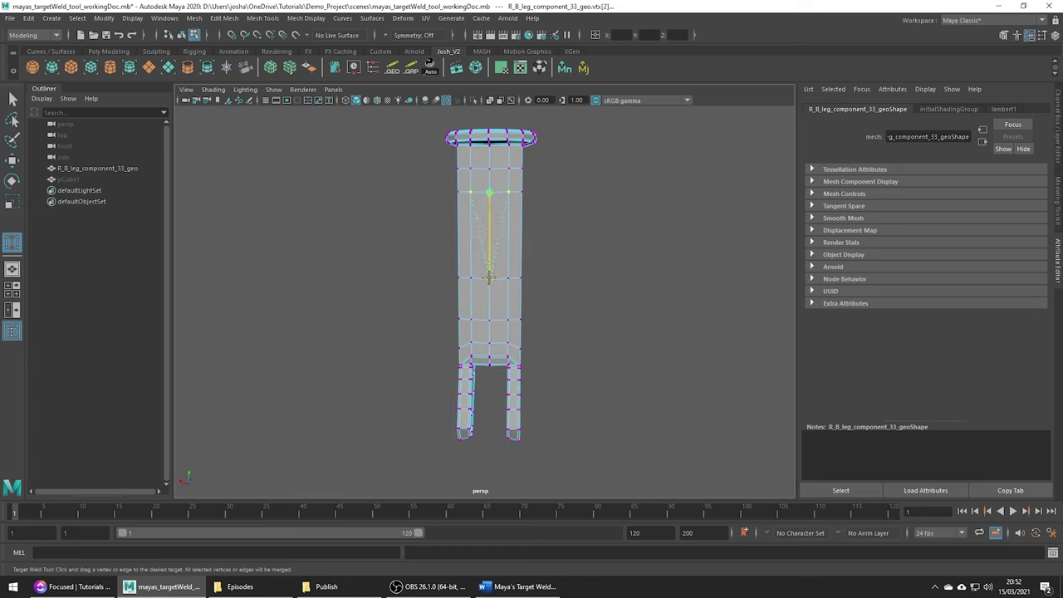
drag(489, 277, 489, 277)
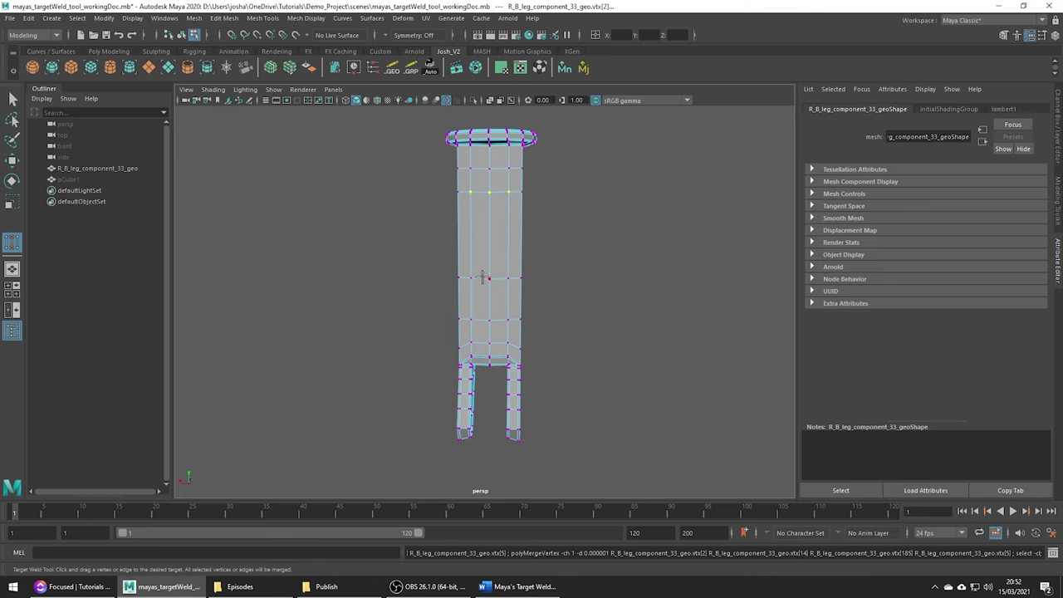
Weld the front leg vertices into one centre point using Target Weld with Merge To: Center
key(w)
shift+right_drag(554, 243, 593, 223)
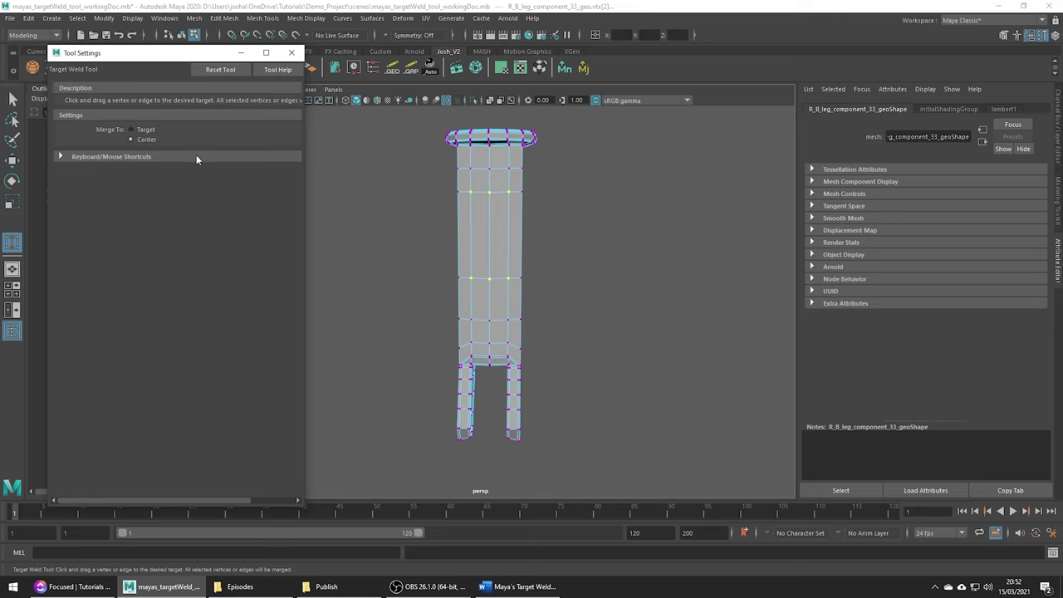
drag(494, 212, 488, 273)
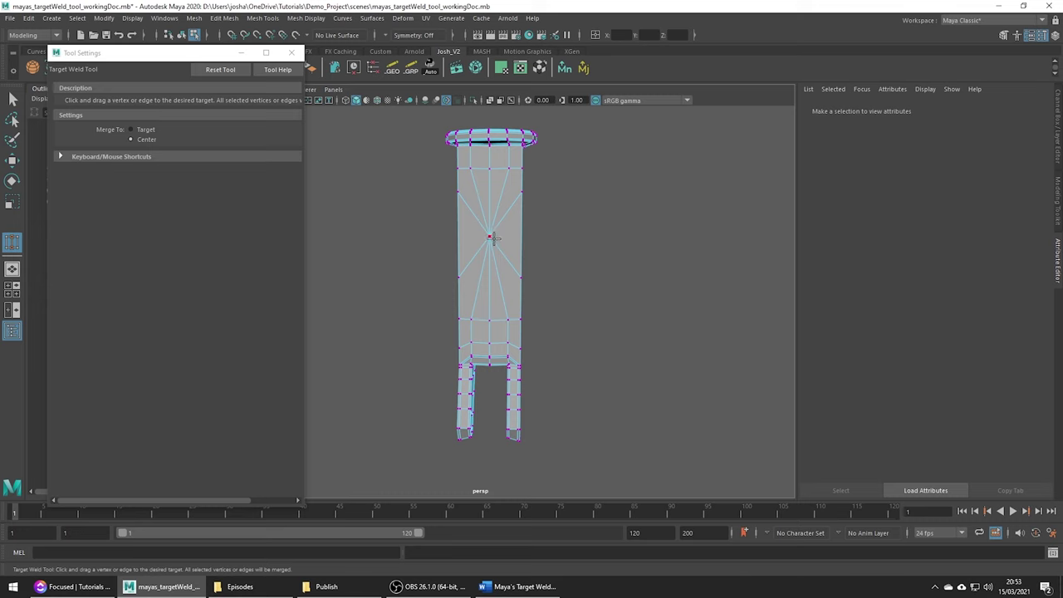
key(w)
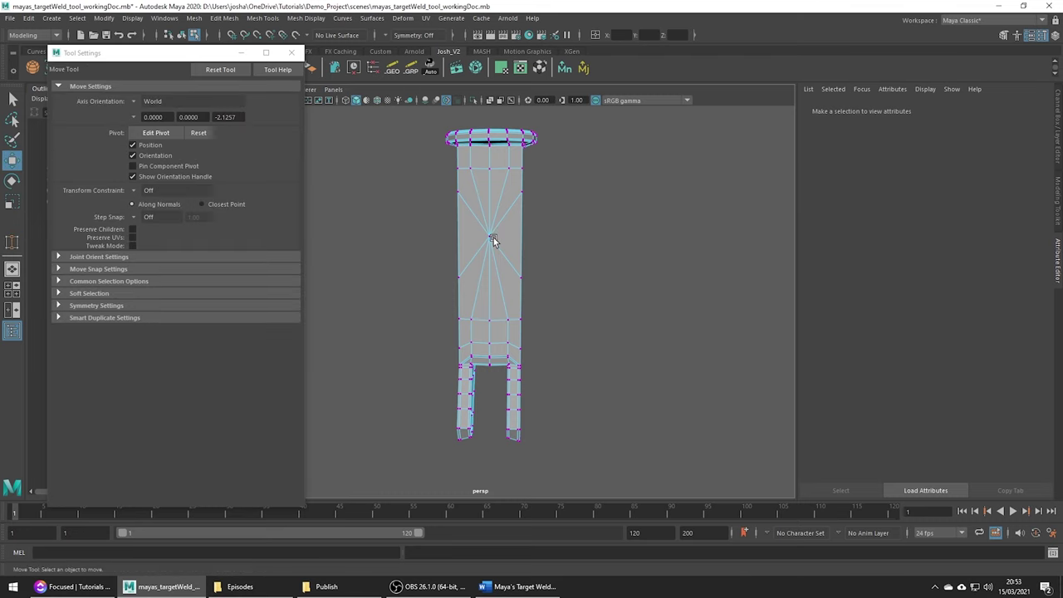
Return the leg to object selection and select the left and right box halves
click(291, 52)
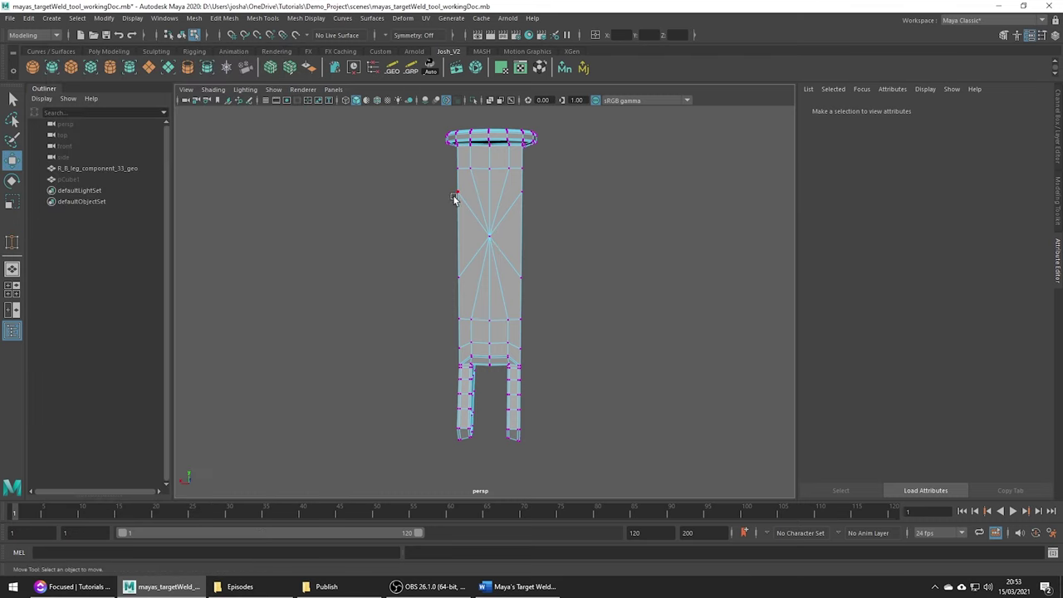
right_drag(463, 203, 549, 190)
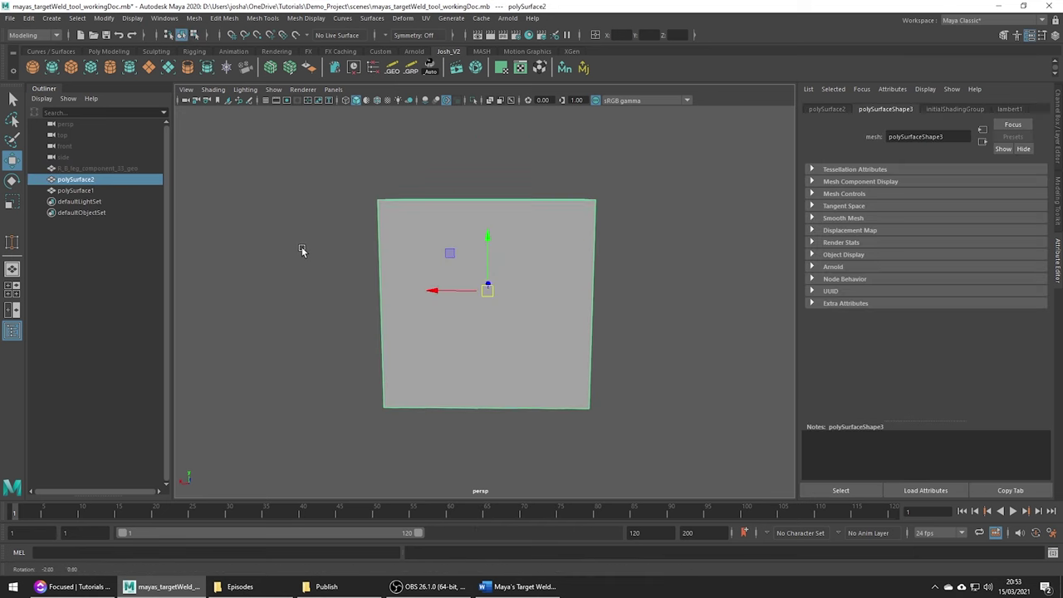
alt+drag(305, 252, 404, 257)
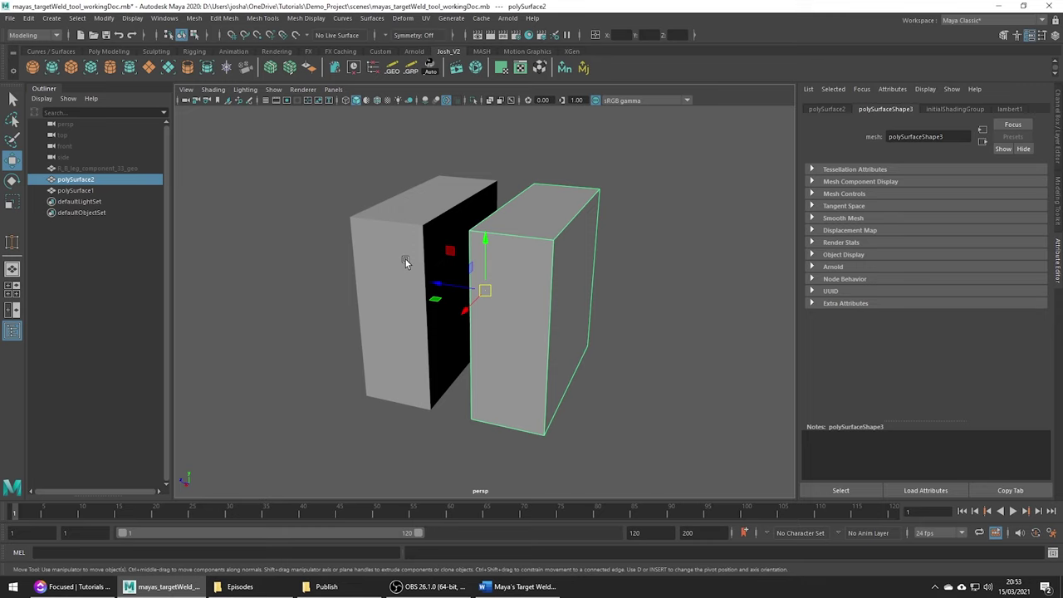
click(405, 262)
click(528, 281)
Combine both boxes into polySurface3 and switch it to vertex selection
alt+drag(528, 278, 553, 275)
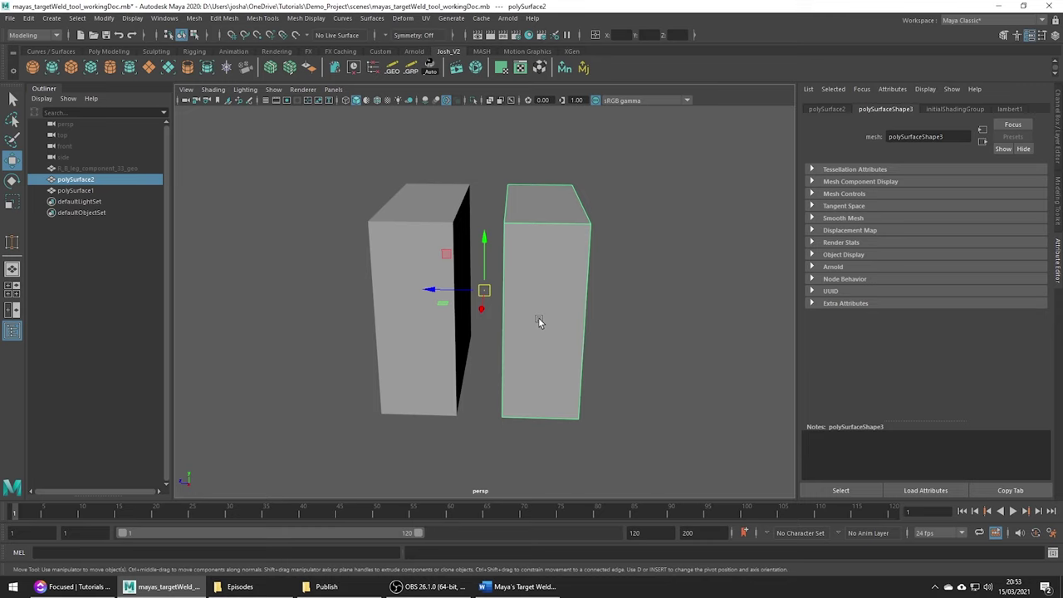
ctrl+shift+drag(352, 193, 523, 283)
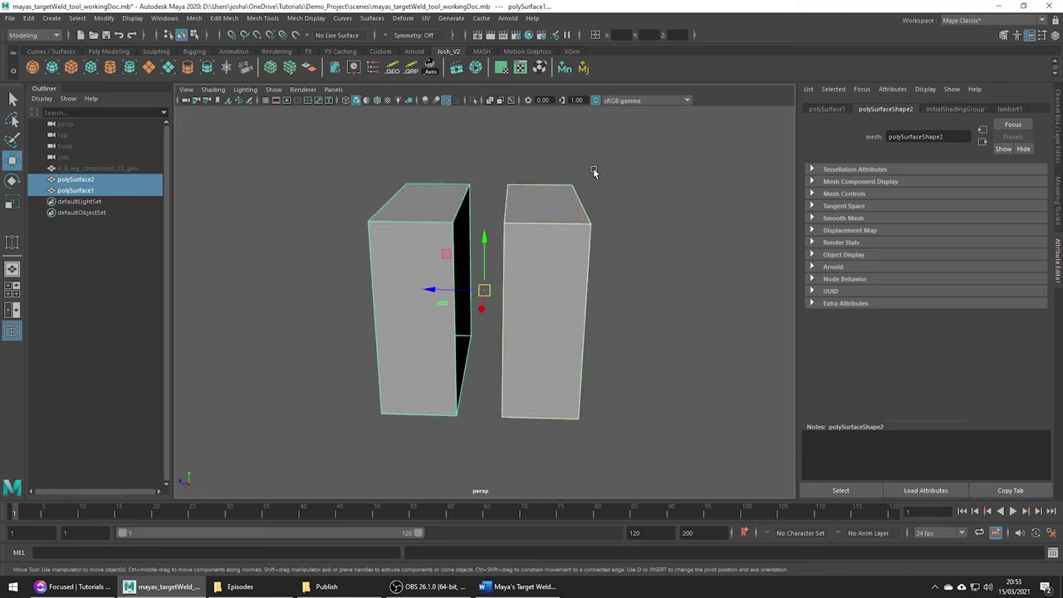
shift+right_drag(593, 169, 571, 409)
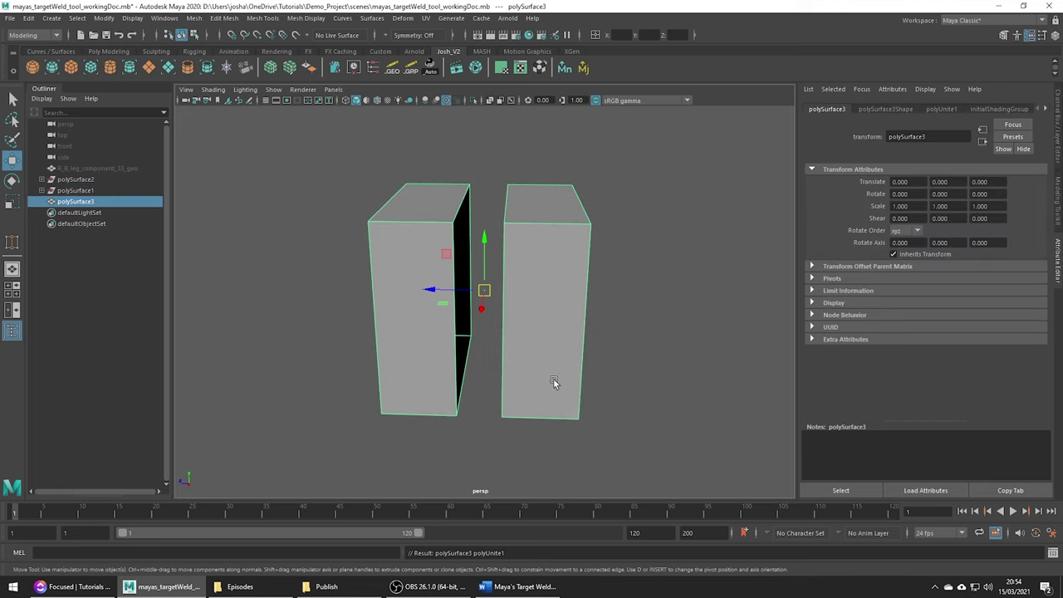
right_drag(548, 365, 495, 284)
mouse_move(553, 226)
shift+right_down()
mouse_move(559, 194)
mouse_move(555, 221)
shift+right_up()
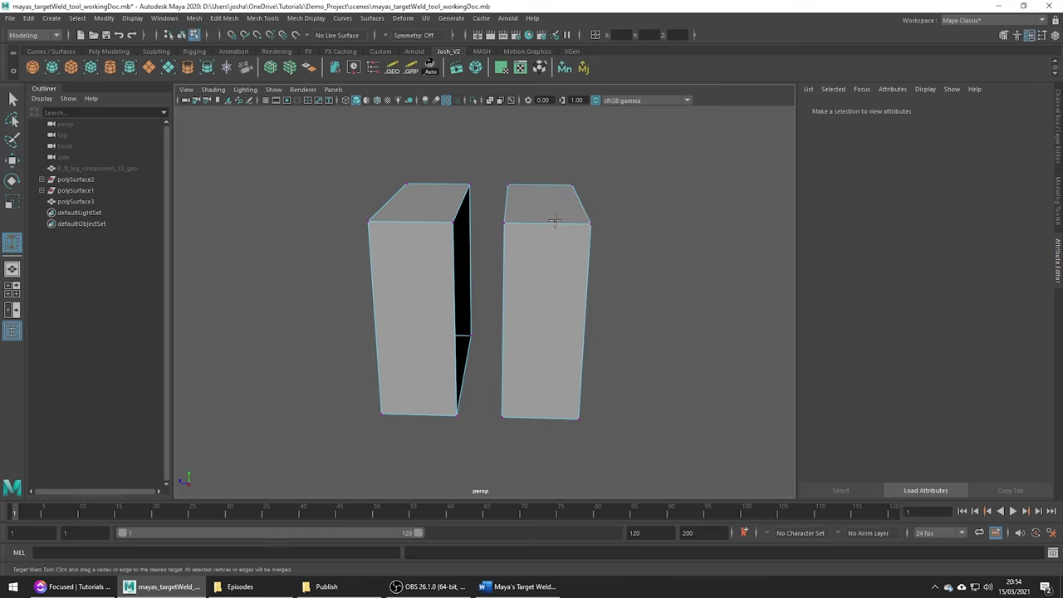
Target-weld the middle, top, bottom and last vertex pairs across the gap between the halves
alt+drag(550, 230, 552, 253)
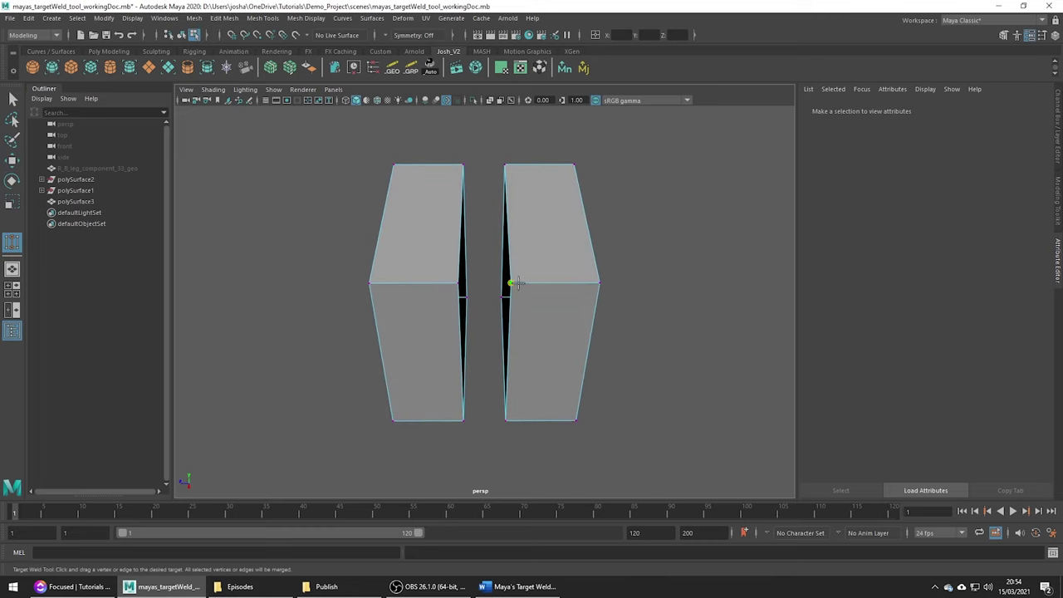
drag(515, 283, 449, 284)
drag(449, 284, 446, 285)
drag(504, 164, 465, 166)
drag(464, 419, 505, 420)
alt+drag(569, 446, 533, 304)
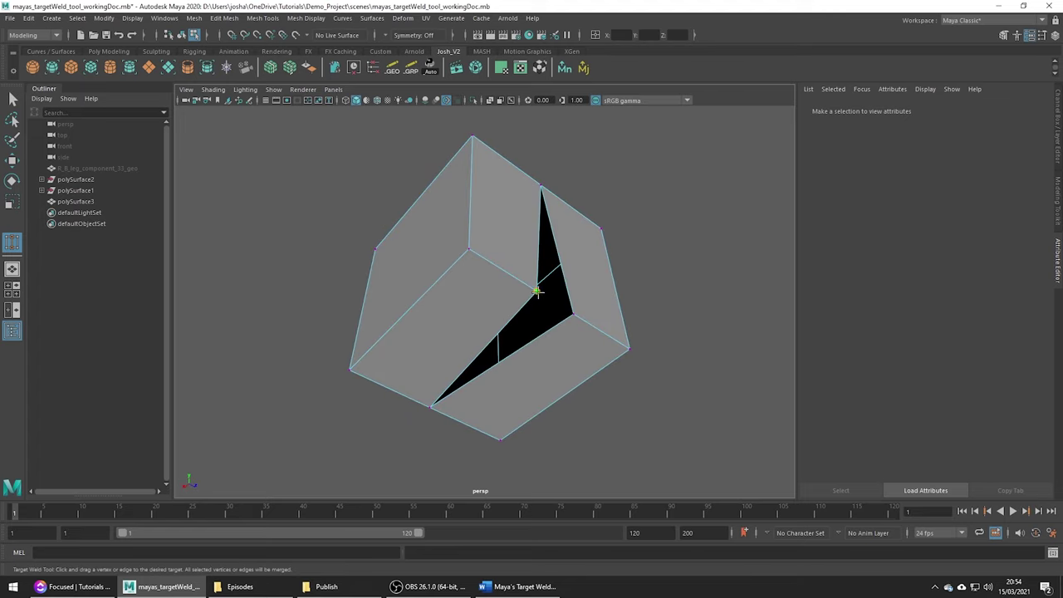
drag(537, 292, 734, 380)
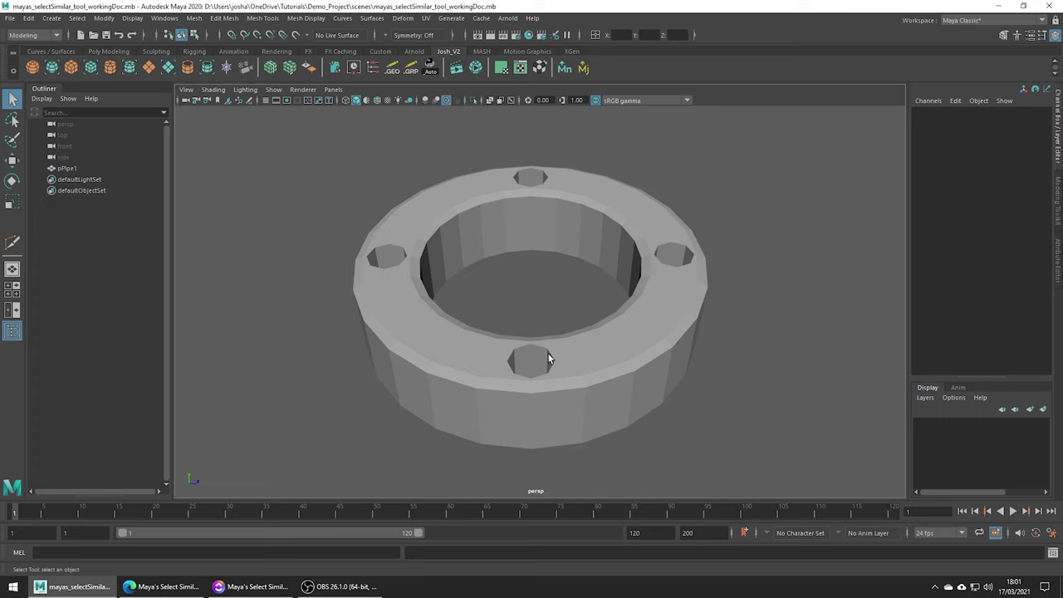
Select the pPipe1 hole edge loops, then use Select Similar to get all four
click(675, 272)
right_drag(677, 273, 671, 245)
double_click(677, 247)
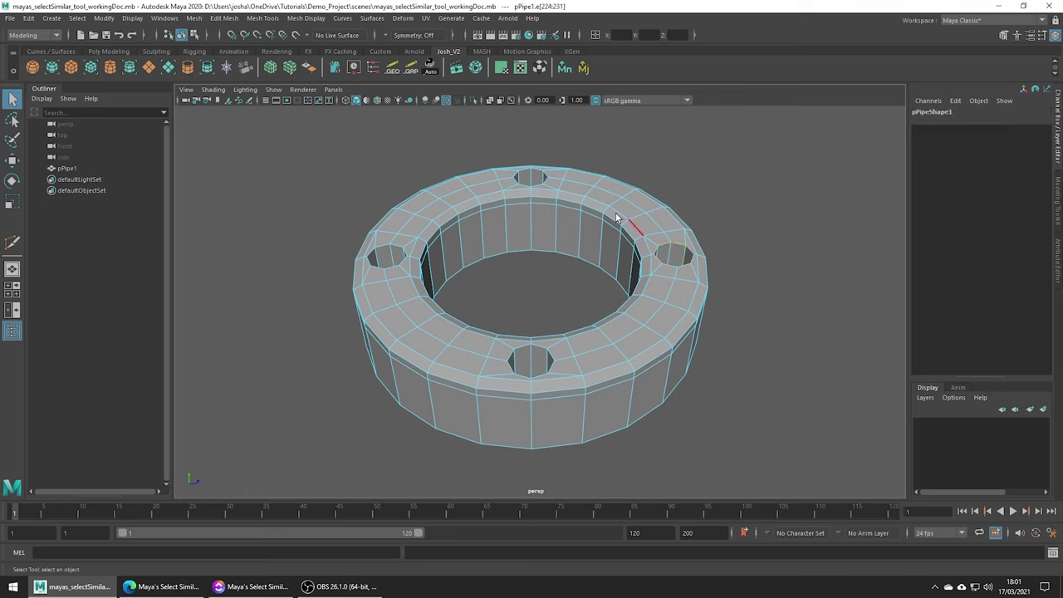
double_click(545, 180)
double_click(552, 350)
click(77, 18)
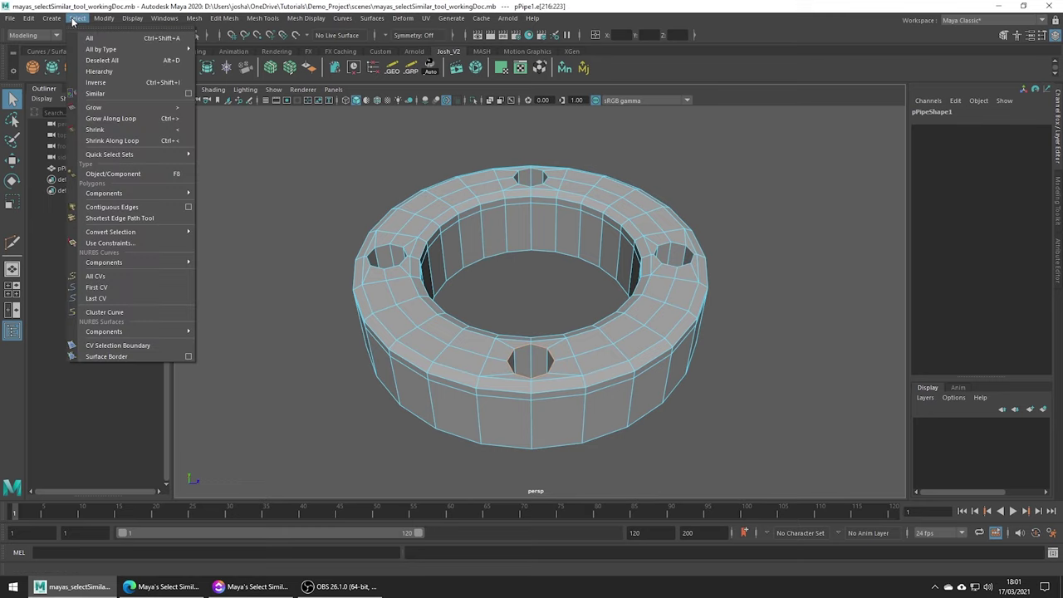
click(100, 93)
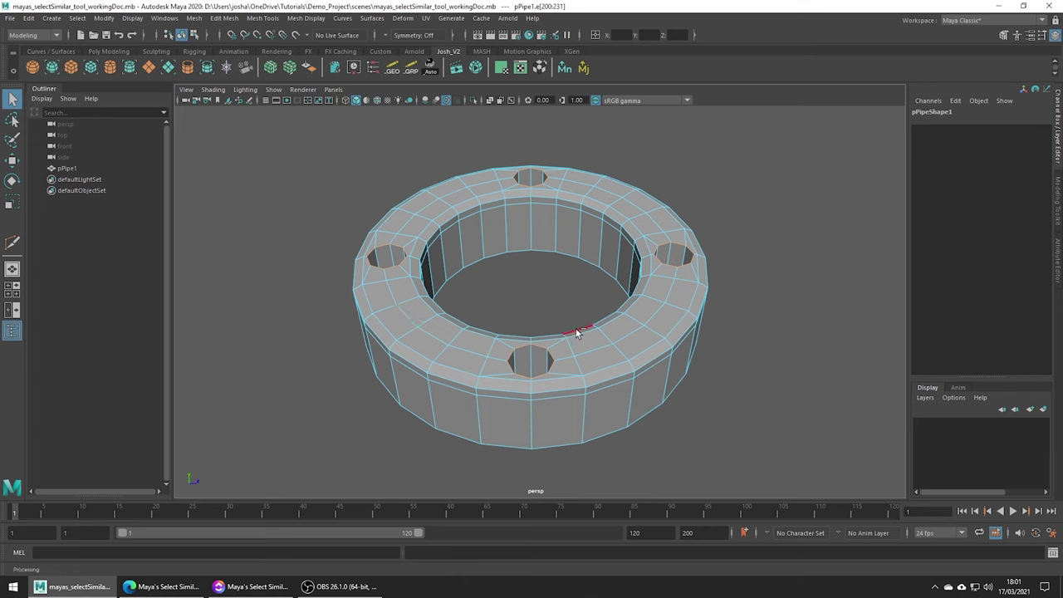
Bevel the hole edge loops with Ctrl+B and widen the Fraction to 0.8
key(ctrl+b)
drag(790, 263, 479, 250)
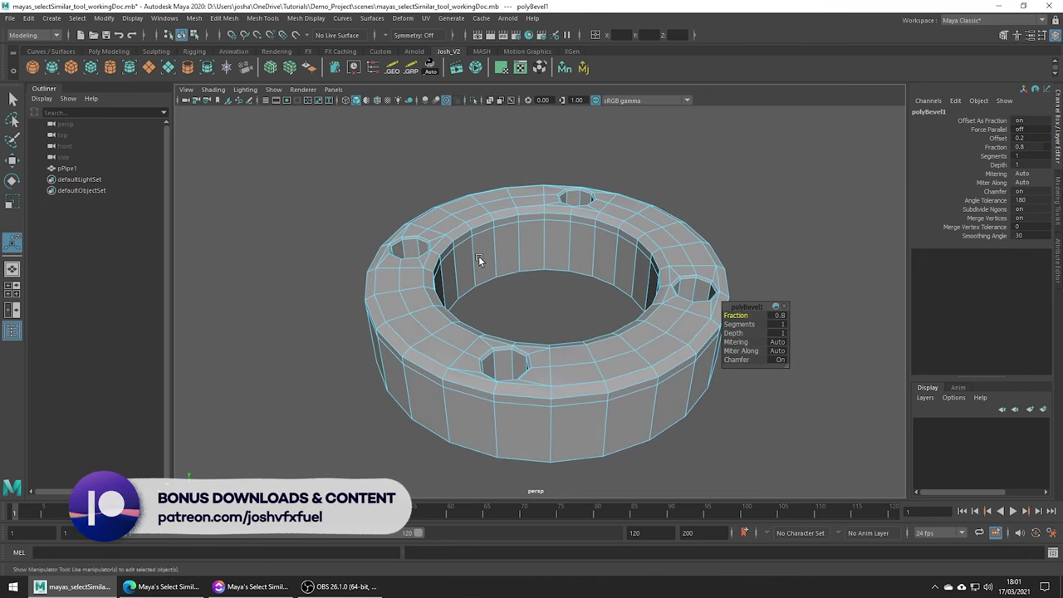